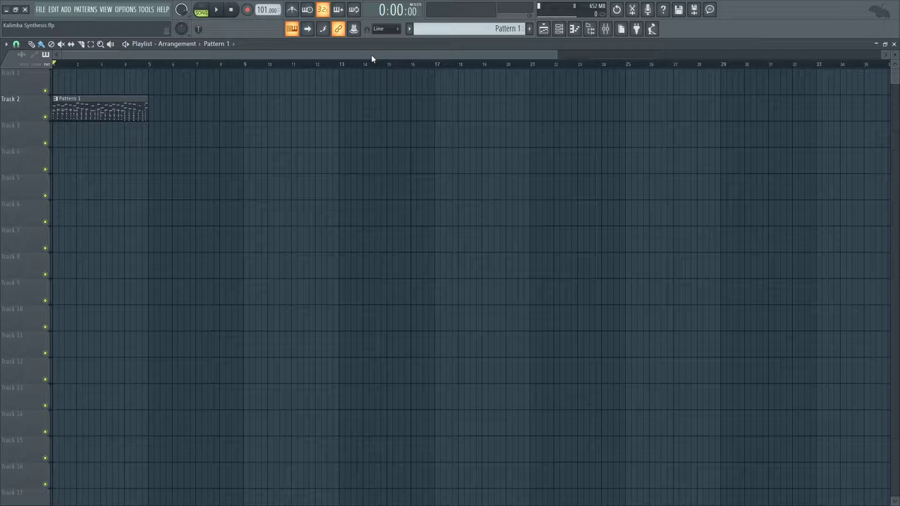
# Step: Play the song to hear the current arrangement
pyautogui.press('space')
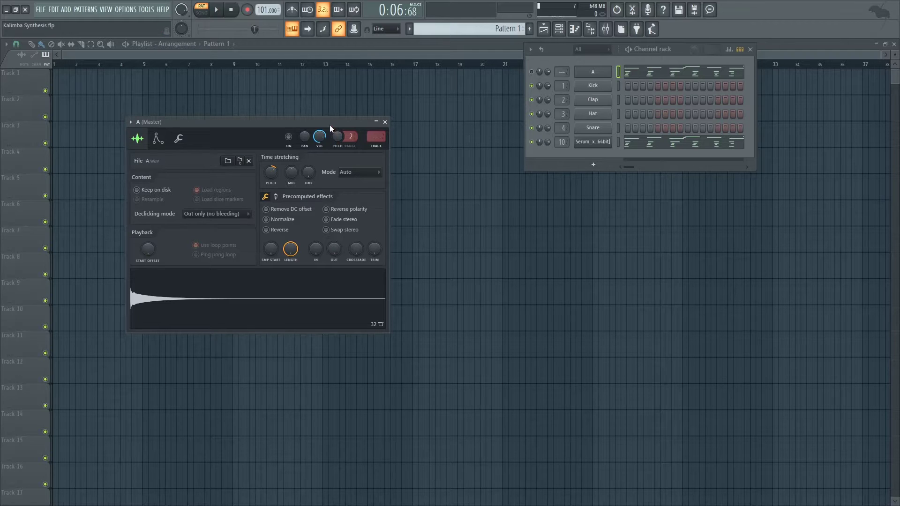
pyautogui.moveTo(330, 124); pyautogui.dragTo(344, 91)
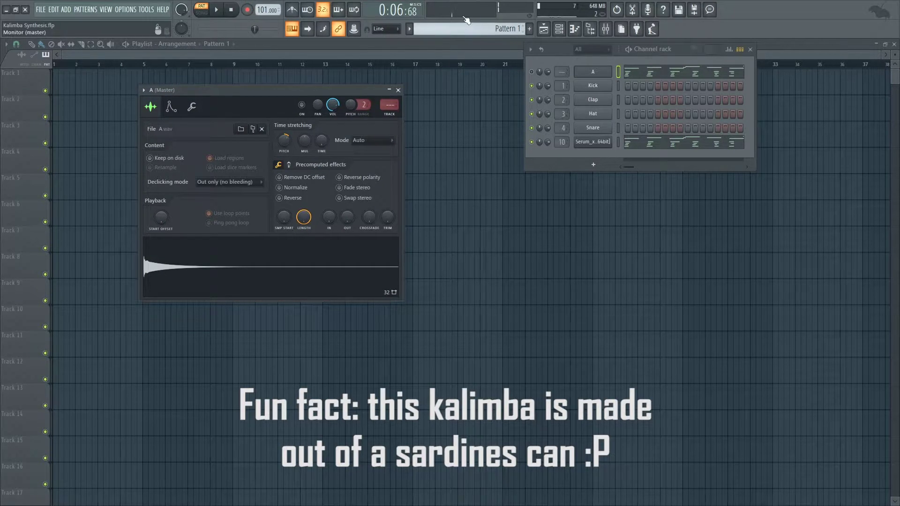
pyautogui.press('z')
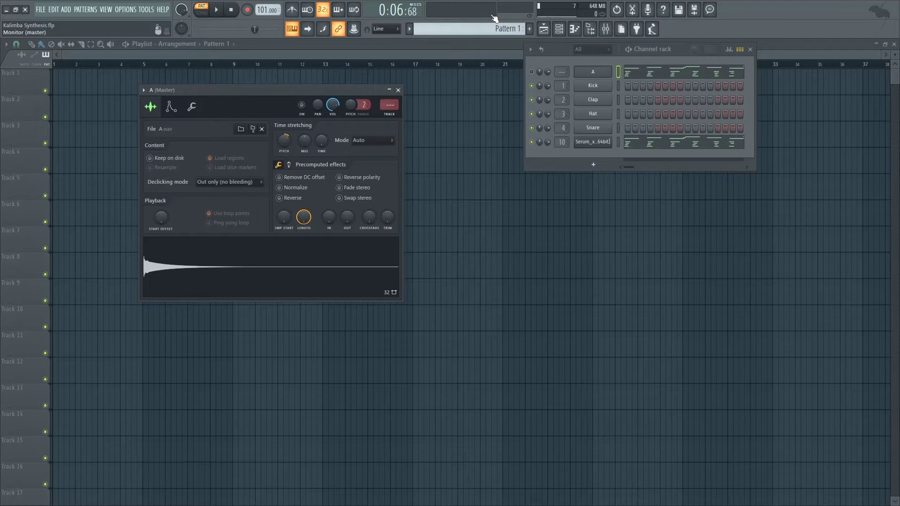
pyautogui.press('z')
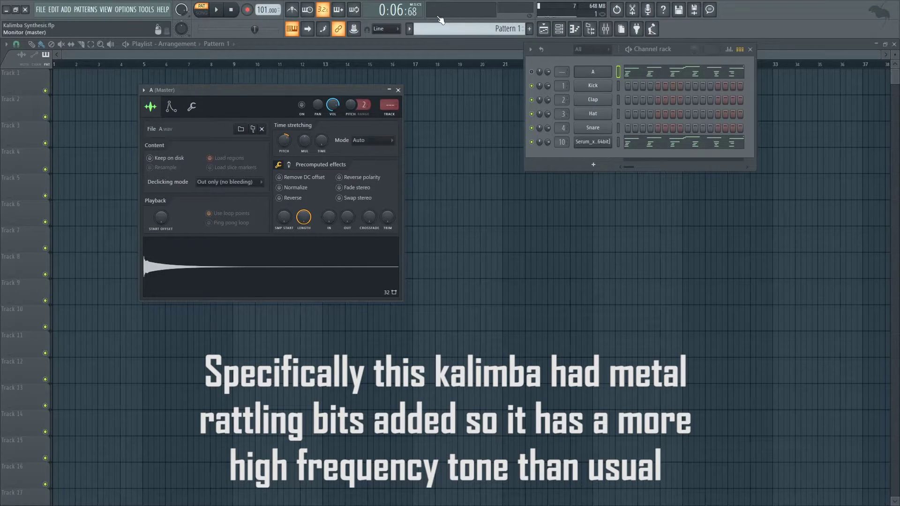
# Step: Open Serum and load the Analog Basic Shapes wavetable into oscillator A
pyautogui.click(592, 141)
pyautogui.click(261, 149)
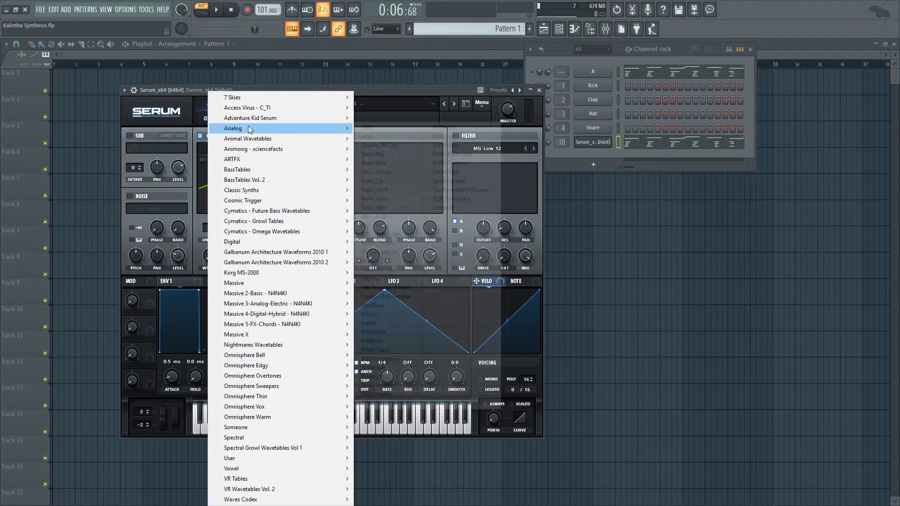
pyautogui.moveTo(248, 126)
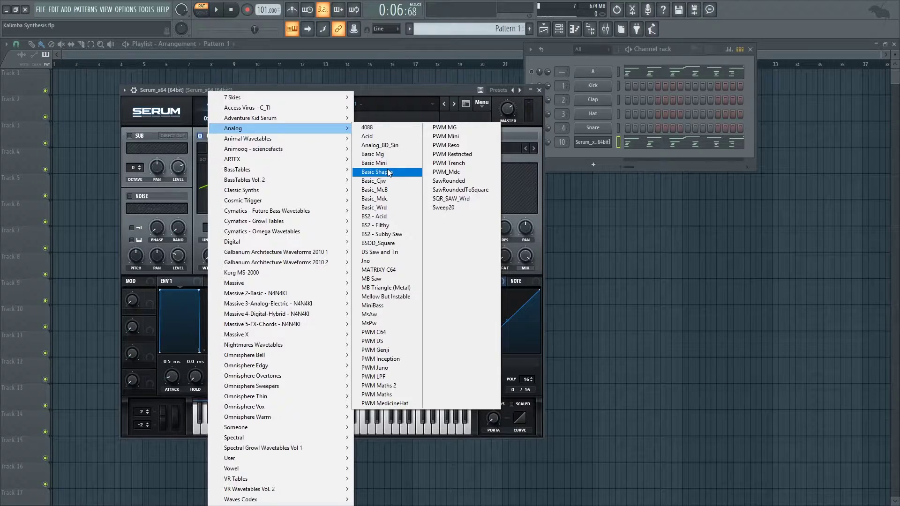
pyautogui.click(389, 173)
# Step: In the wavetable editor, select frames 3 through the last and remove them
pyautogui.click(307, 170)
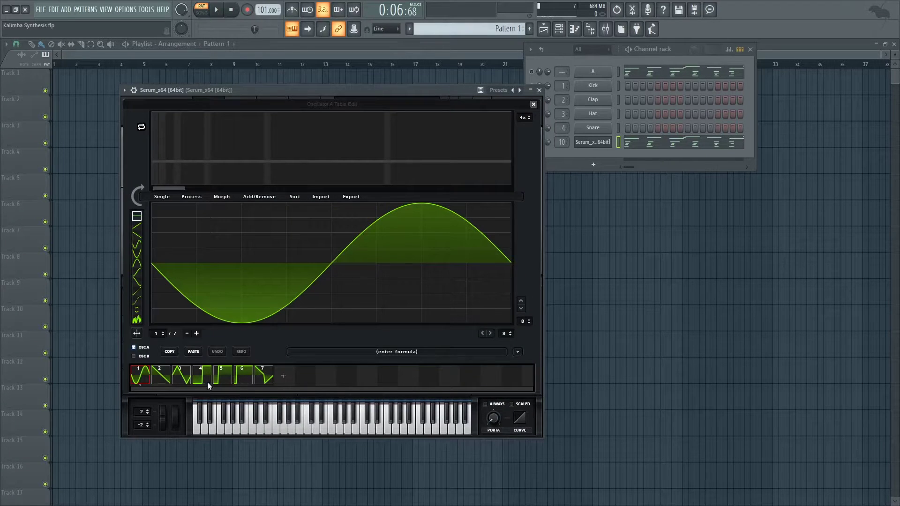
pyautogui.click(179, 376)
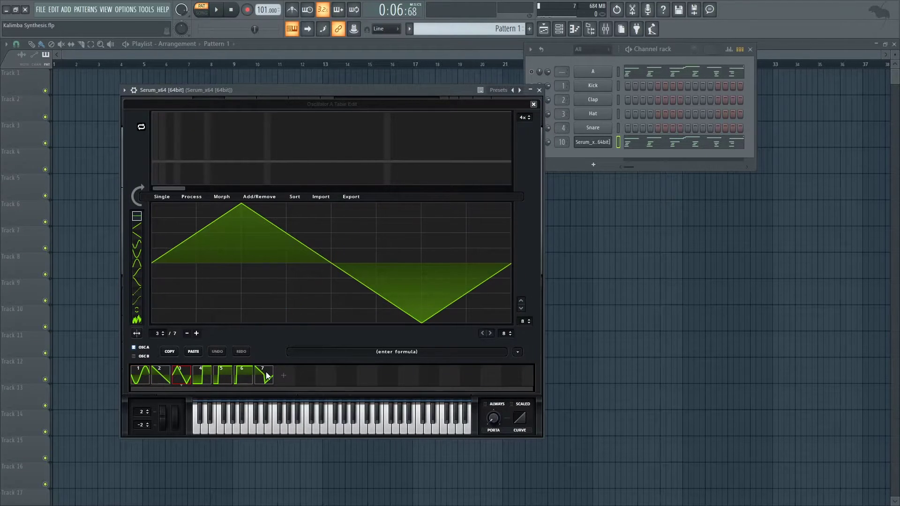
pyautogui.click(265, 377)
pyautogui.click(184, 370)
pyautogui.keyDown('shift'); pyautogui.click(264, 375); pyautogui.keyUp('shift')
pyautogui.click(263, 199)
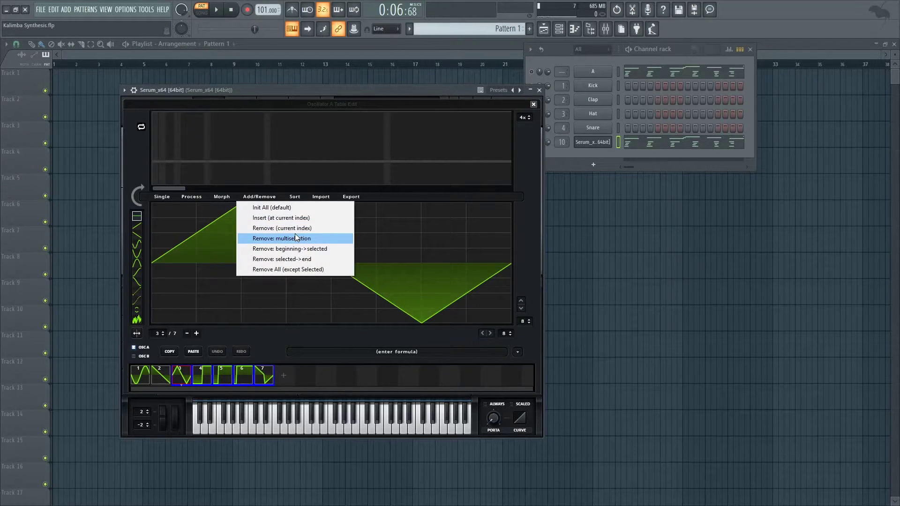
pyautogui.click(296, 238)
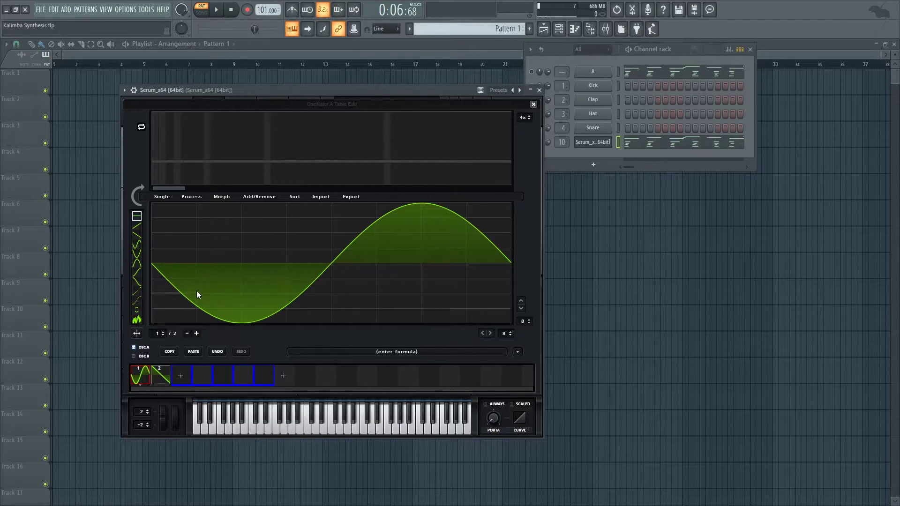
# Step: Select wavetable frame 2 for editing and reselect the Serum channel for playing notes
pyautogui.click(159, 378)
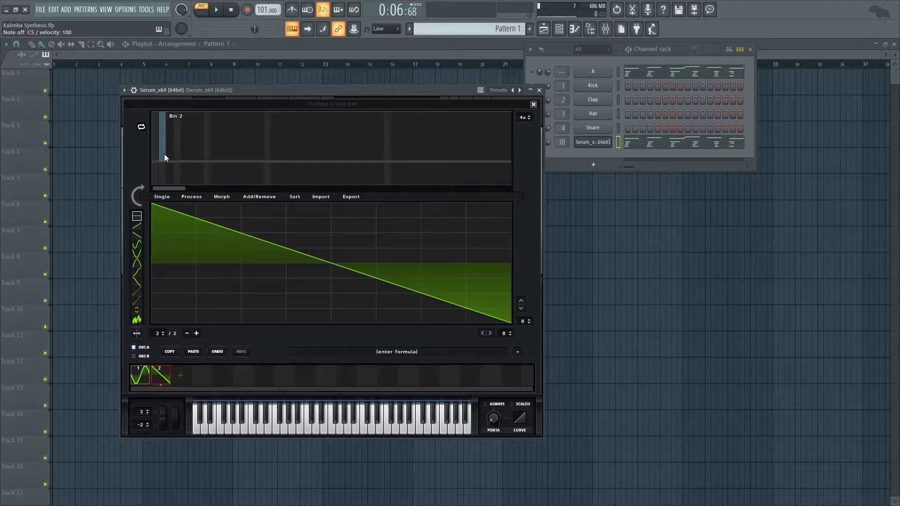
pyautogui.click(618, 71)
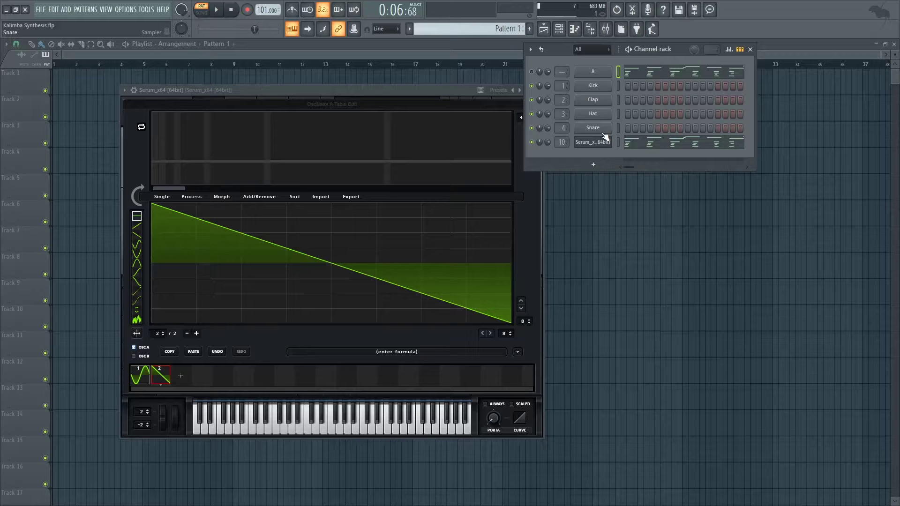
pyautogui.click(617, 142)
# Step: Draw harmonics into frame 2: 2nd, a half-level 3rd, and a run of upper overtones
pyautogui.moveTo(166, 148); pyautogui.dragTo(170, 133)
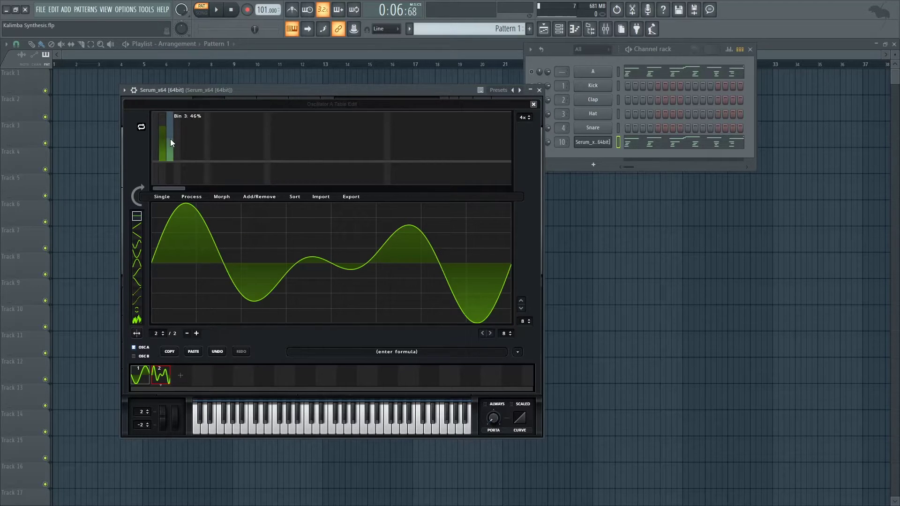
pyautogui.click(170, 141)
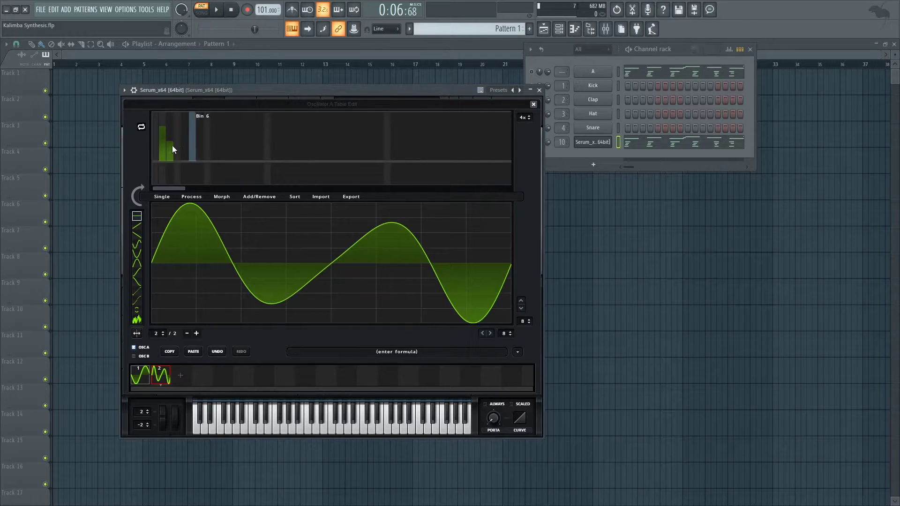
pyautogui.click(200, 146)
pyautogui.click(237, 148)
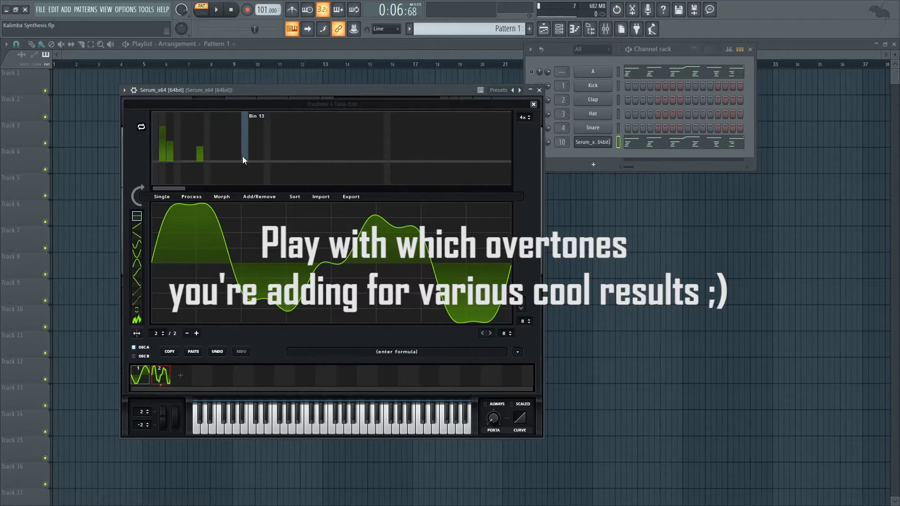
pyautogui.click(267, 147)
pyautogui.click(320, 147)
pyautogui.click(291, 146)
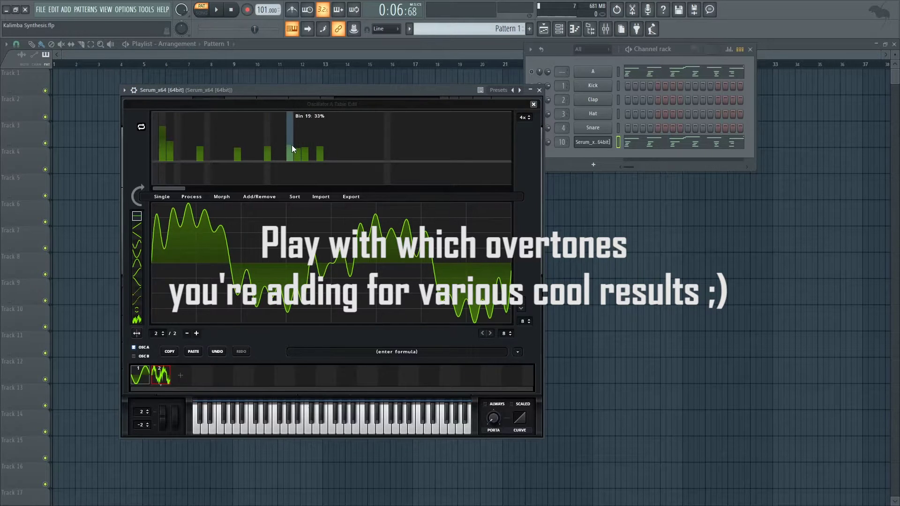
pyautogui.moveTo(292, 145)
pyautogui.mouseDown()
pyautogui.moveTo(327, 158)
pyautogui.moveTo(300, 156)
pyautogui.moveTo(349, 149)
pyautogui.moveTo(339, 162)
pyautogui.moveTo(346, 156)
pyautogui.moveTo(349, 166)
pyautogui.moveTo(341, 134)
pyautogui.mouseUp()
pyautogui.click(358, 143)
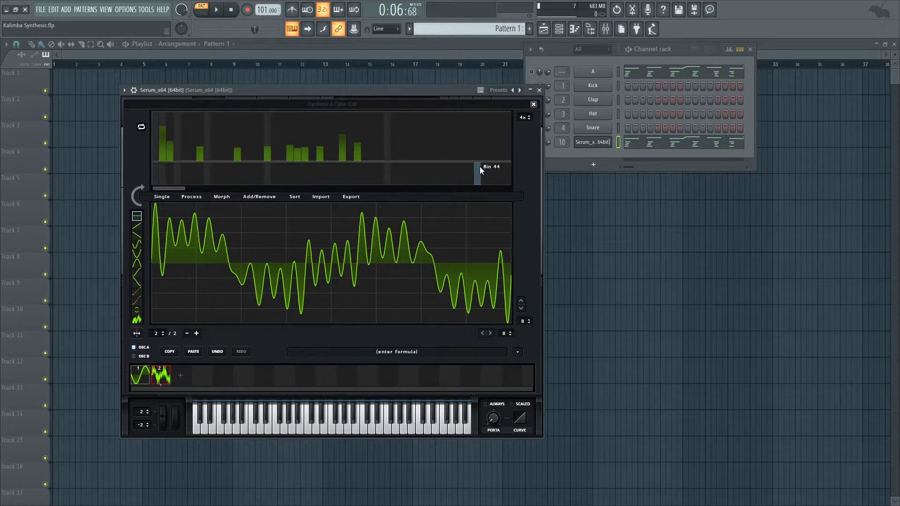
# Step: Close the wavetable editor and raise oscillator A by one octave
pyautogui.press('q')
pyautogui.click(533, 104)
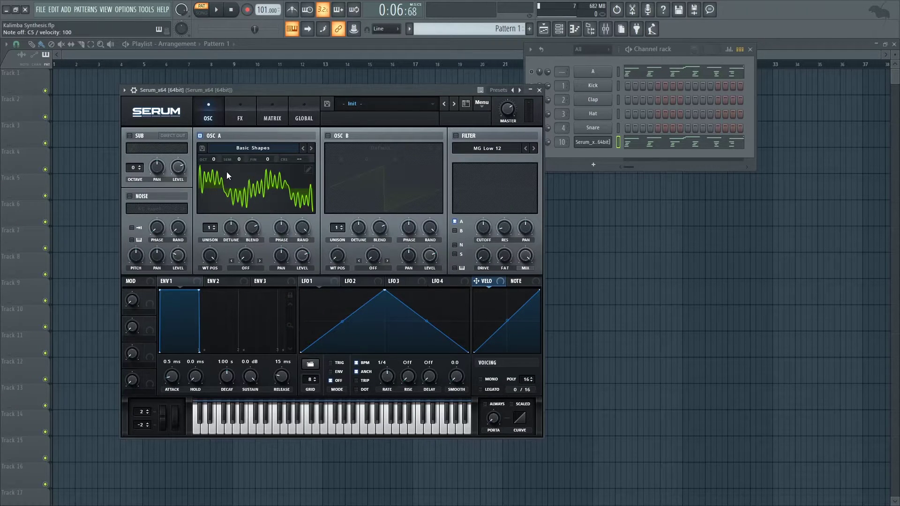
pyautogui.moveTo(215, 162); pyautogui.dragTo(219, 158)
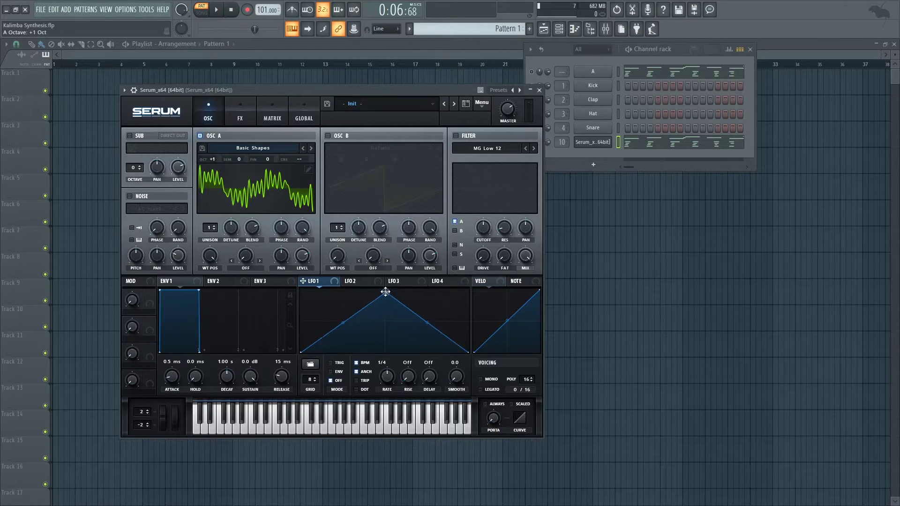
# Step: Draw a steep falling ramp in LFO1 and route it to oscillator A's wavetable position
pyautogui.moveTo(387, 295); pyautogui.dragTo(385, 331)
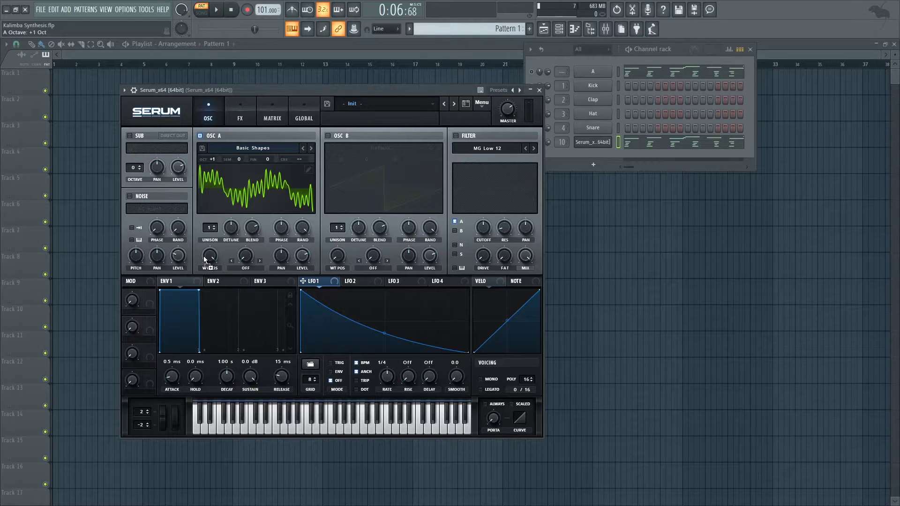
pyautogui.moveTo(203, 255); pyautogui.dragTo(205, 256)
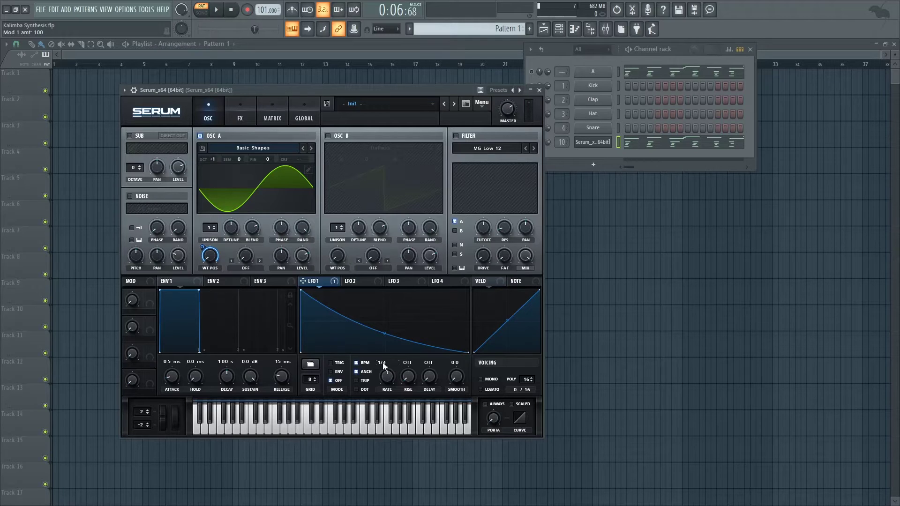
pyautogui.moveTo(385, 334); pyautogui.dragTo(388, 344)
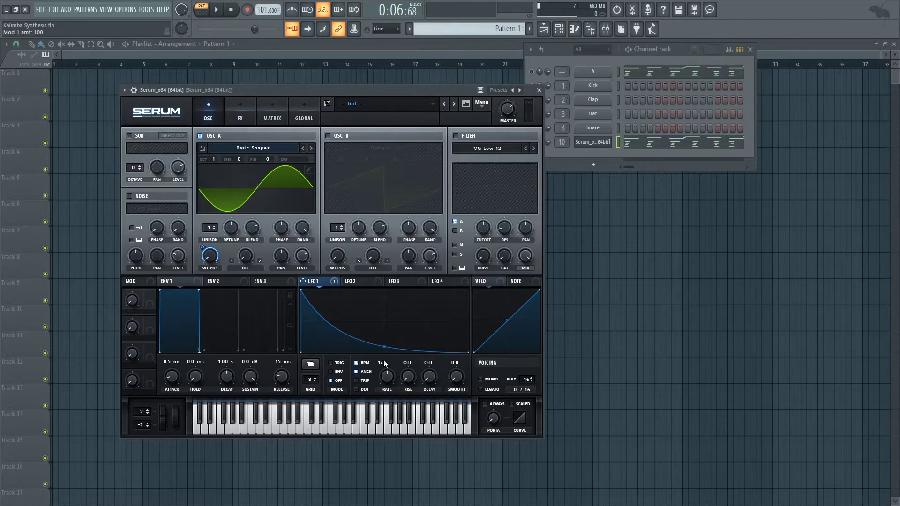
# Step: Set LFO1 to free-running envelope mode at 35.5 Hz and audition the patch
pyautogui.click(357, 364)
pyautogui.moveTo(391, 382); pyautogui.dragTo(392, 374)
pyautogui.click(333, 372)
pyautogui.moveTo(389, 376); pyautogui.dragTo(396, 375)
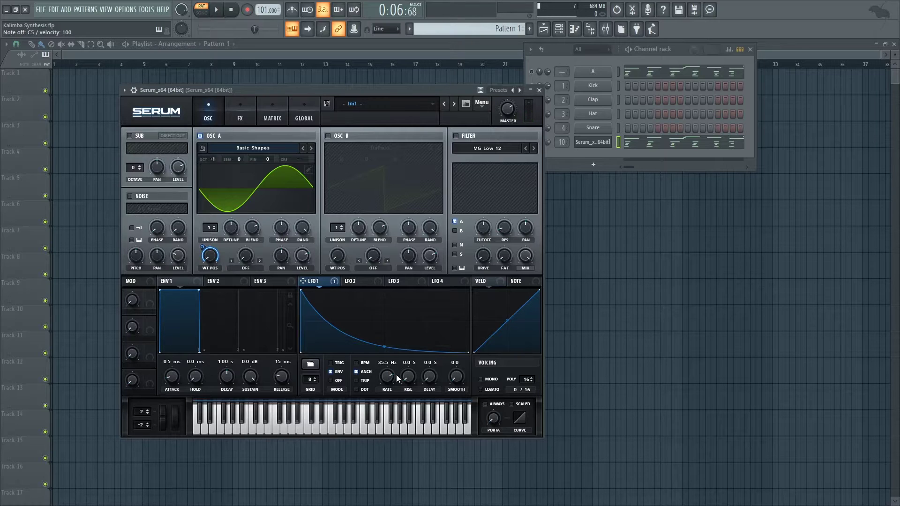
pyautogui.press('space')
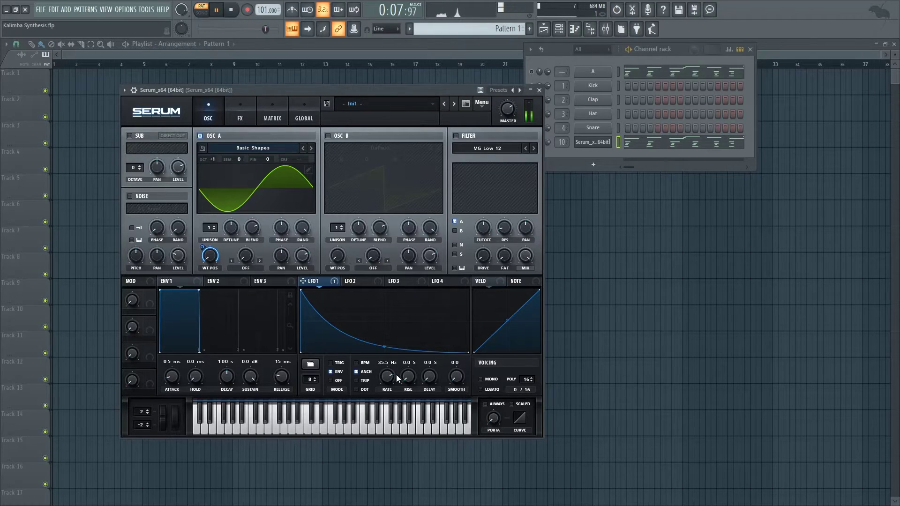
pyautogui.press('space')
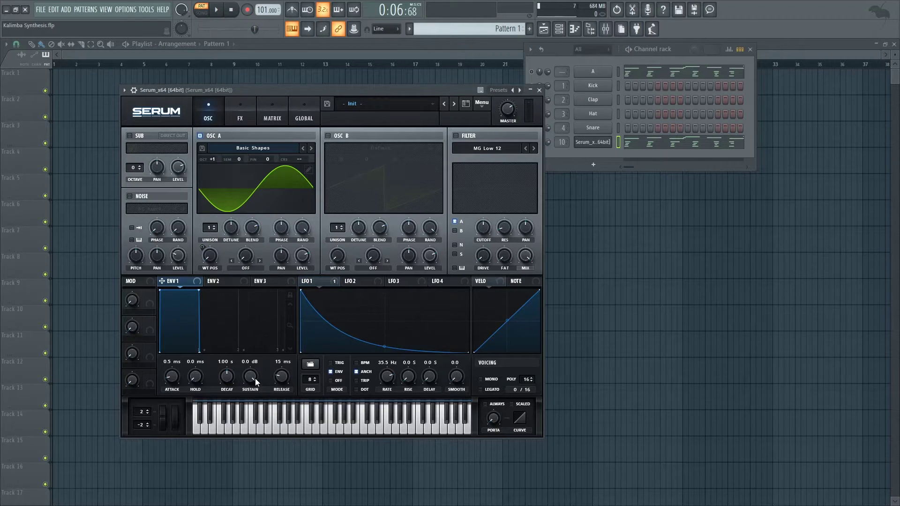
# Step: Set envelope 1 to -inf sustain, 1.86 s decay and about 446 ms release while playing
pyautogui.moveTo(255, 379); pyautogui.dragTo(235, 477)
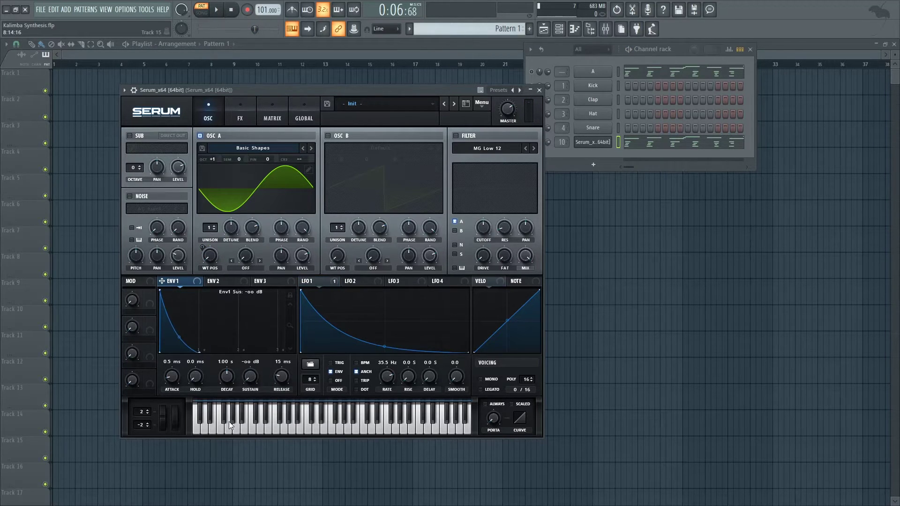
pyautogui.moveTo(225, 379); pyautogui.dragTo(294, 366)
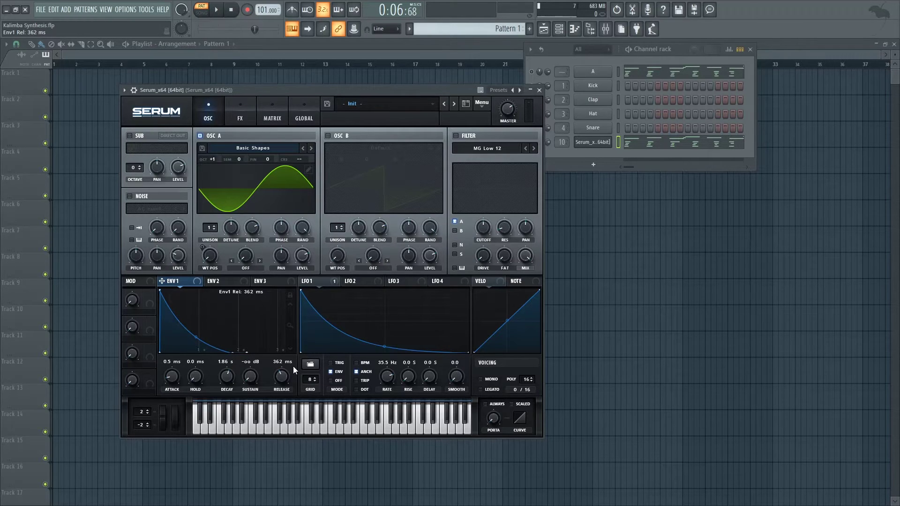
pyautogui.press('space')
pyautogui.scroll(3, 281, 376)
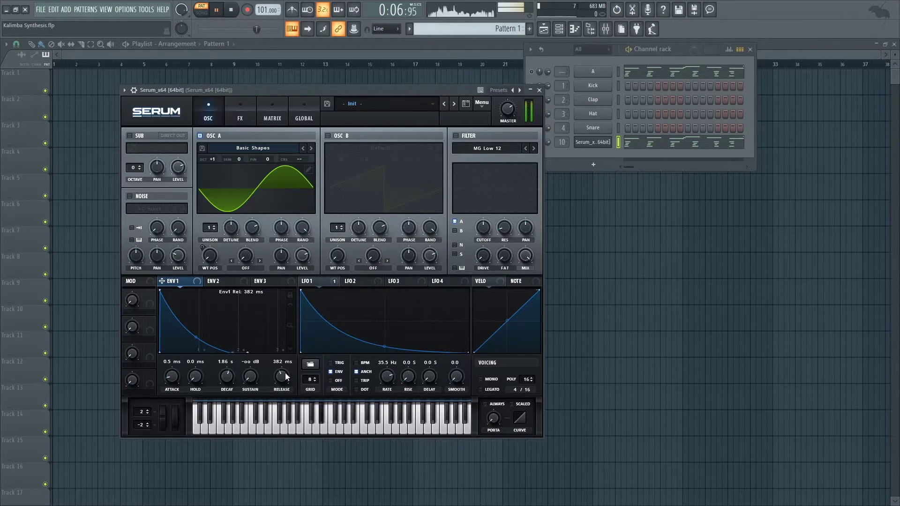
pyautogui.scroll(-1, 285, 373)
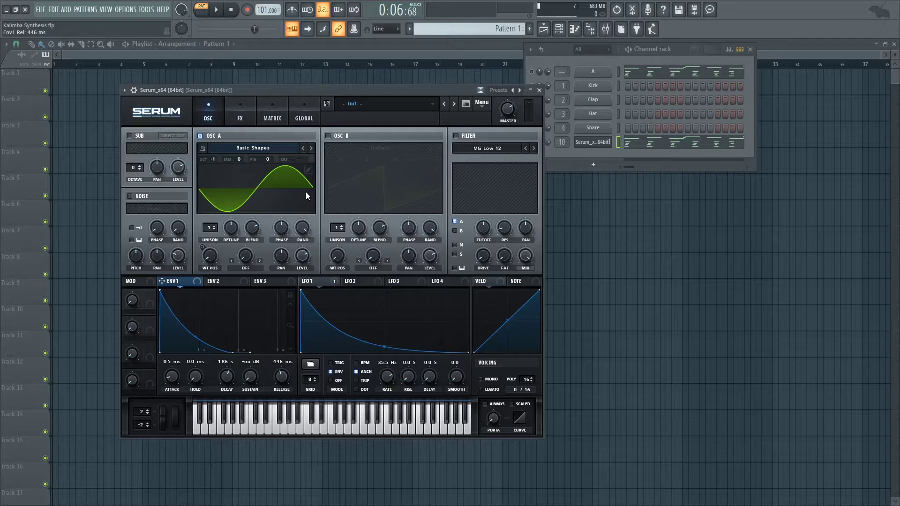
# Step: Reopen oscillator A's table editor, clear frame 2's bins from 14 up, and set bin 6 to 26%
pyautogui.click(309, 169)
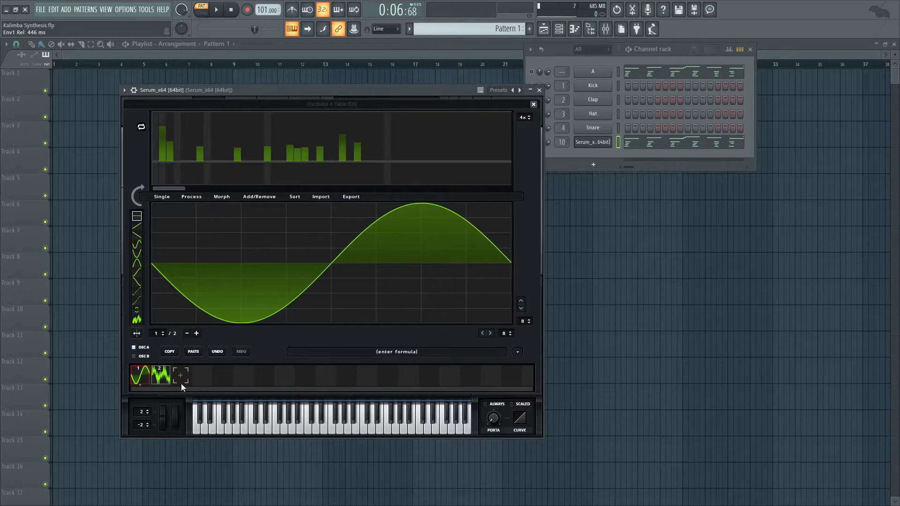
pyautogui.click(156, 381)
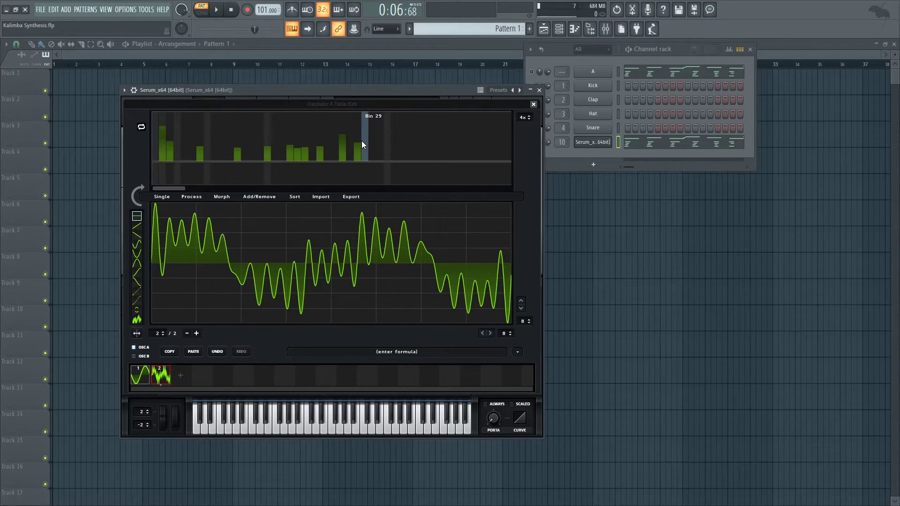
pyautogui.rightClick(252, 162)
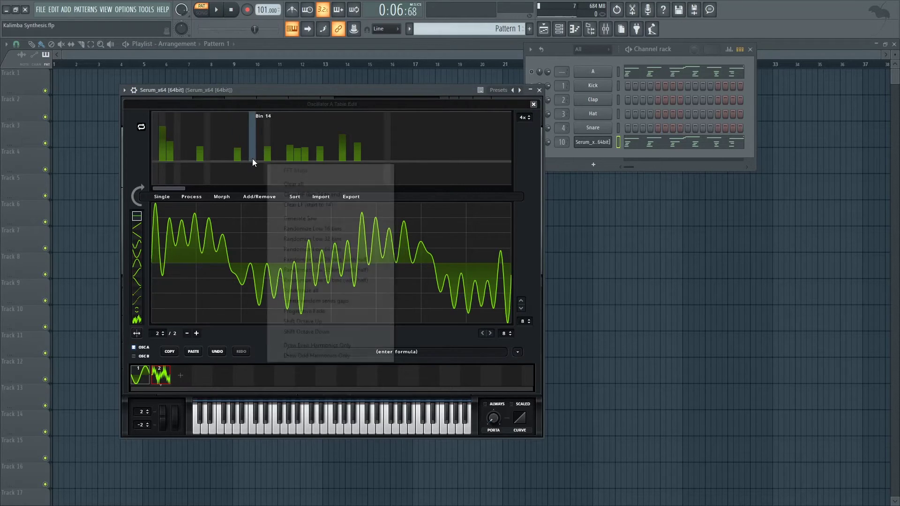
pyautogui.click(300, 195)
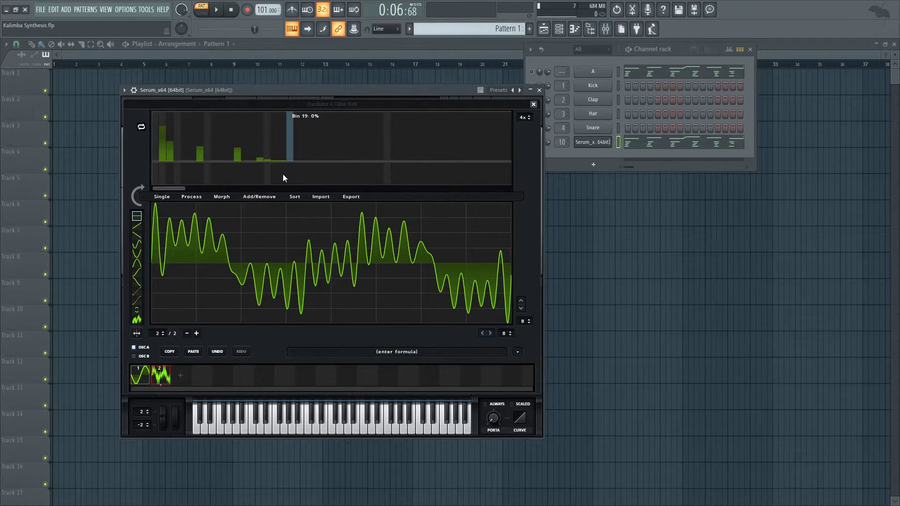
pyautogui.moveTo(283, 178); pyautogui.dragTo(255, 179)
pyautogui.moveTo(190, 151)
pyautogui.mouseDown()
pyautogui.moveTo(192, 135)
pyautogui.moveTo(215, 151)
pyautogui.mouseUp()
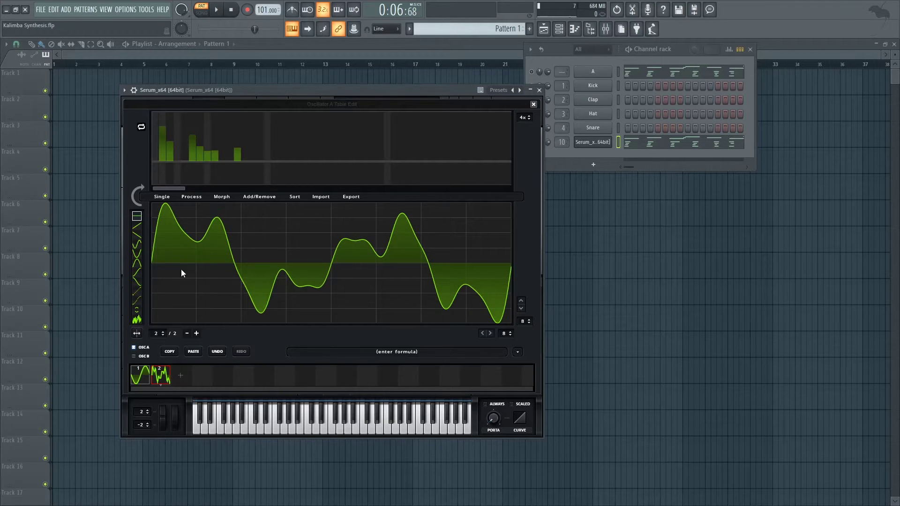
# Step: Draw new high harmonics into frame 2, comparing it against frame 1 during playback
pyautogui.click(144, 381)
pyautogui.press('space')
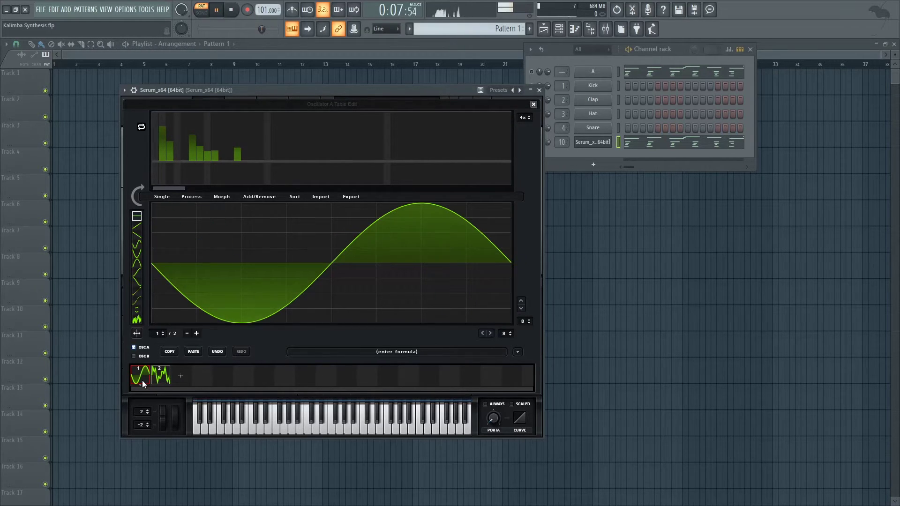
pyautogui.click(161, 381)
pyautogui.press('space')
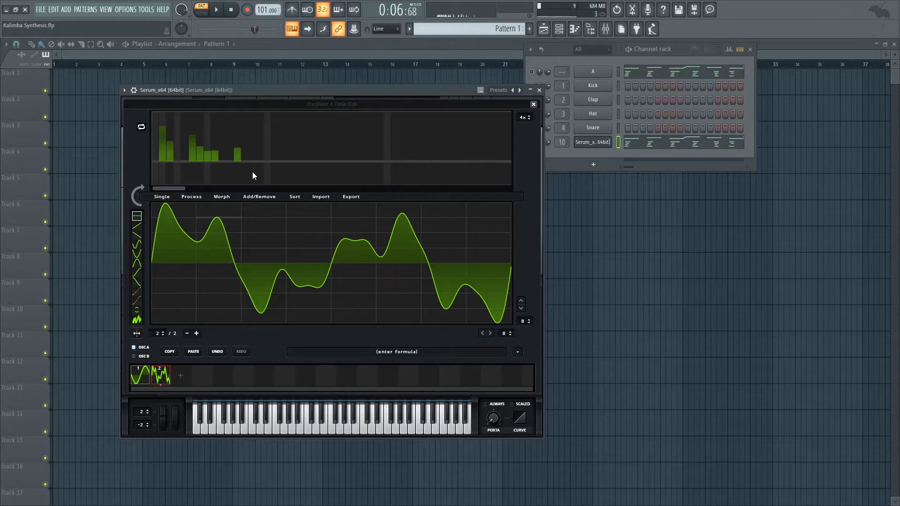
pyautogui.moveTo(270, 153)
pyautogui.mouseDown()
pyautogui.moveTo(320, 153)
pyautogui.moveTo(362, 135)
pyautogui.moveTo(372, 148)
pyautogui.moveTo(392, 149)
pyautogui.moveTo(365, 165)
pyautogui.moveTo(302, 148)
pyautogui.mouseUp()
pyautogui.press('space')
pyautogui.click(141, 378)
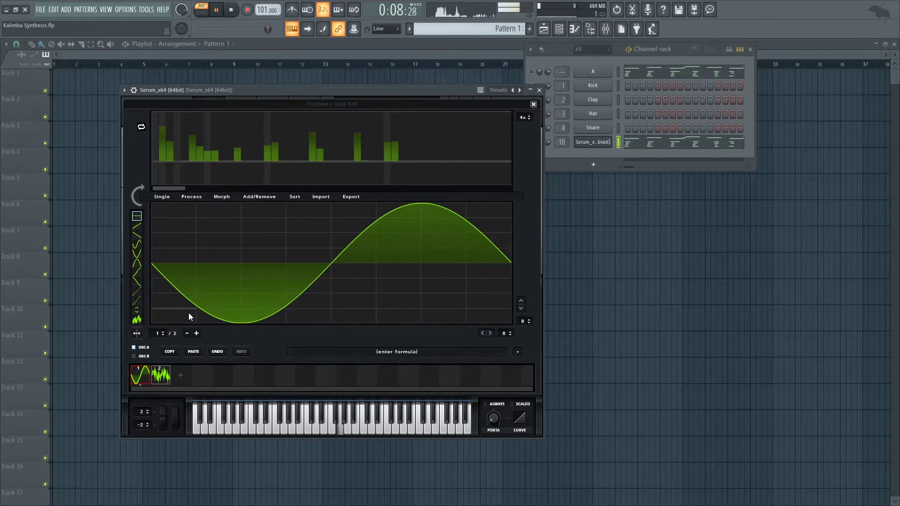
pyautogui.press('space')
pyautogui.click(163, 379)
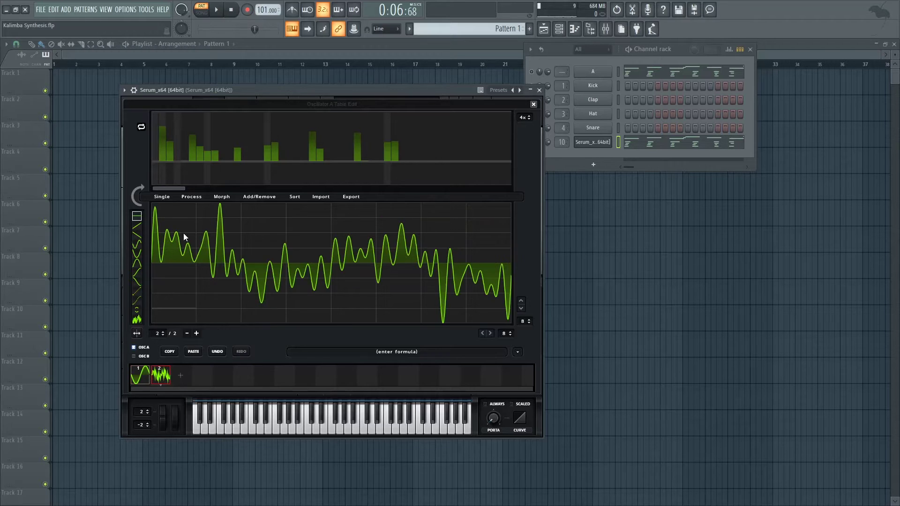
# Step: Smooth frame 2 with Single > Filter (grid size), audition it, and close the editor
pyautogui.click(162, 197)
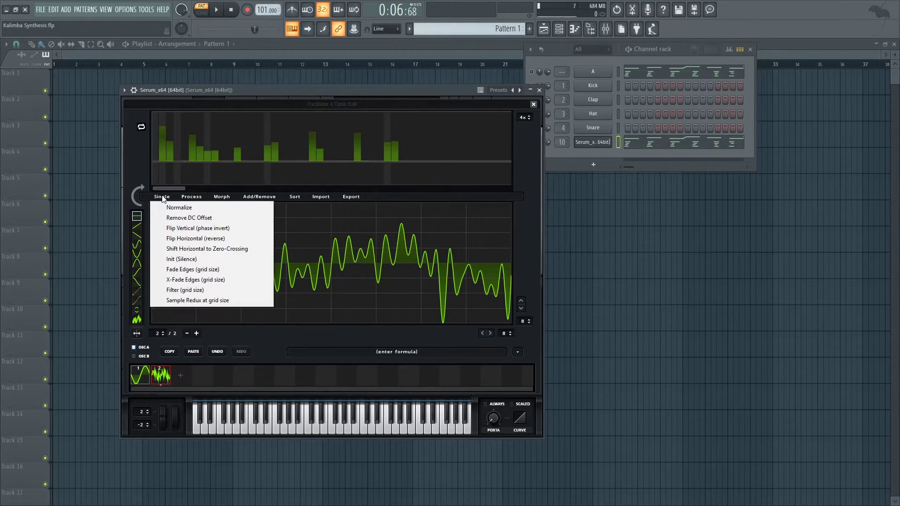
pyautogui.click(214, 290)
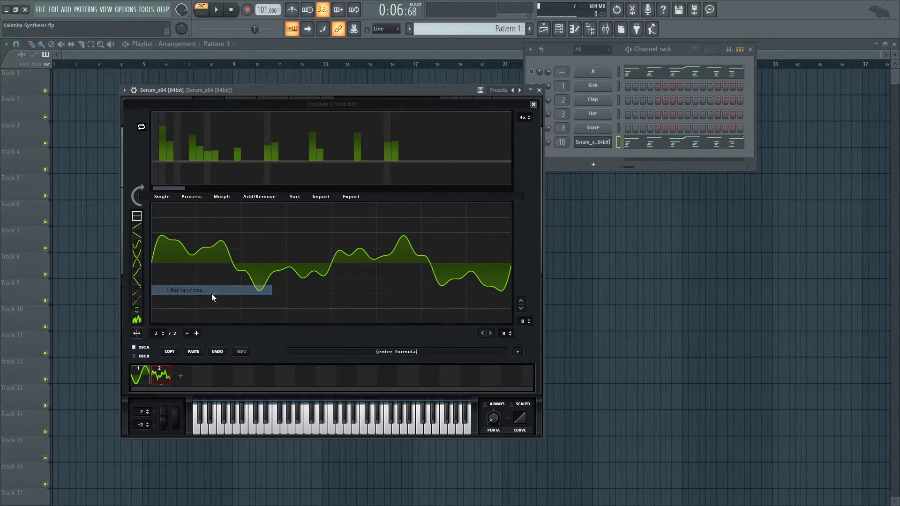
pyautogui.click(141, 375)
pyautogui.press('space')
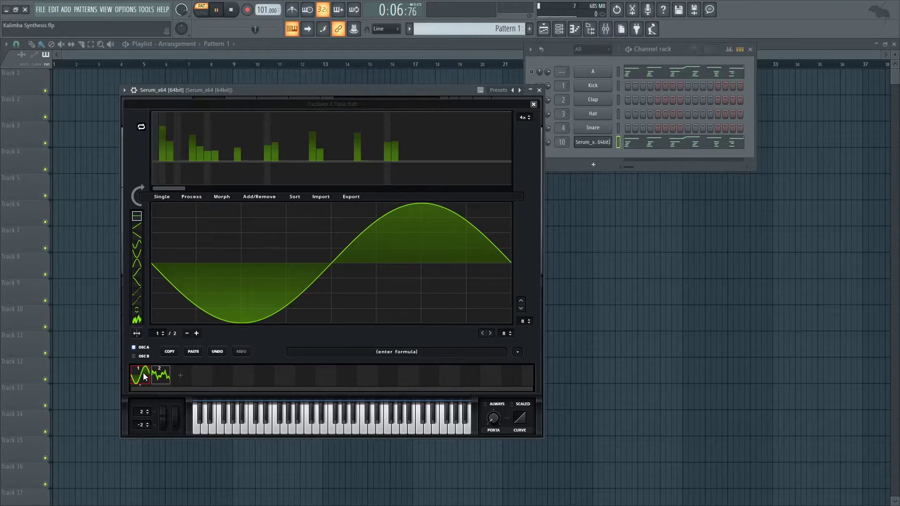
pyautogui.click(533, 105)
pyautogui.press('space')
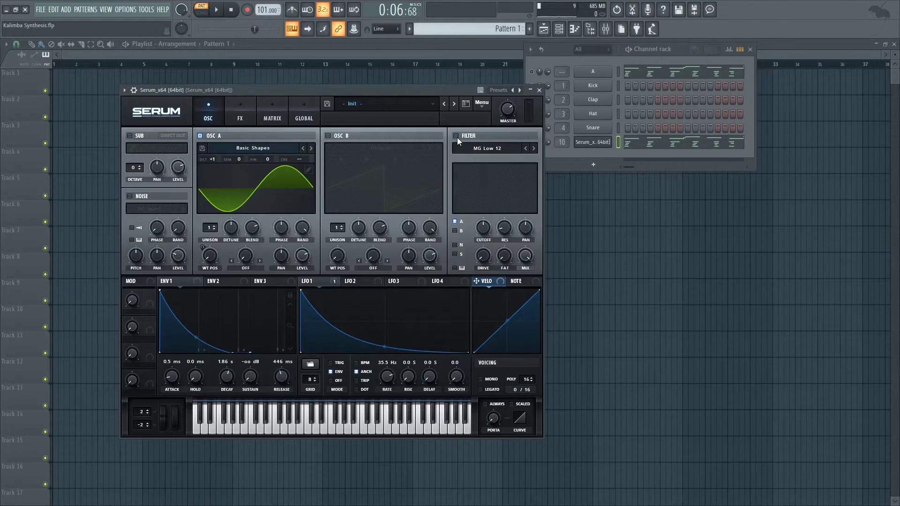
# Step: Try the MG Low 12 filter with key tracking on, then switch the filter off again
pyautogui.click(456, 135)
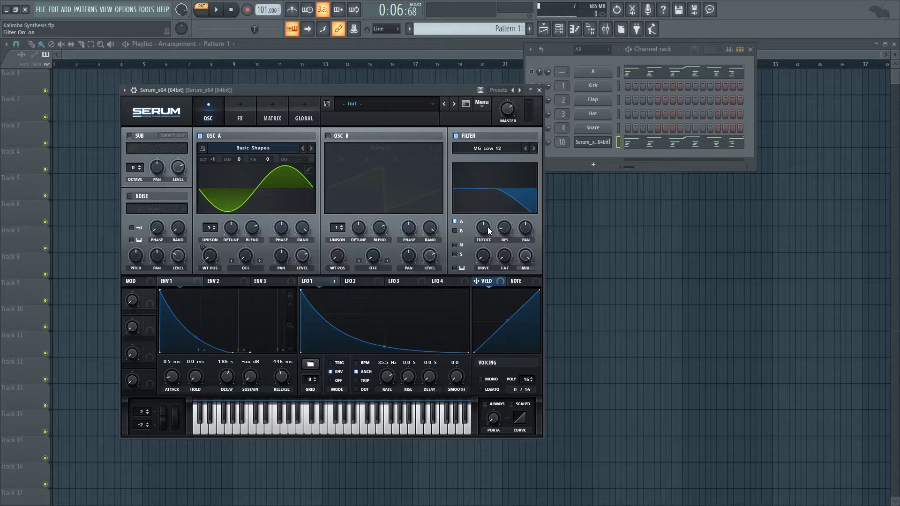
pyautogui.click(455, 269)
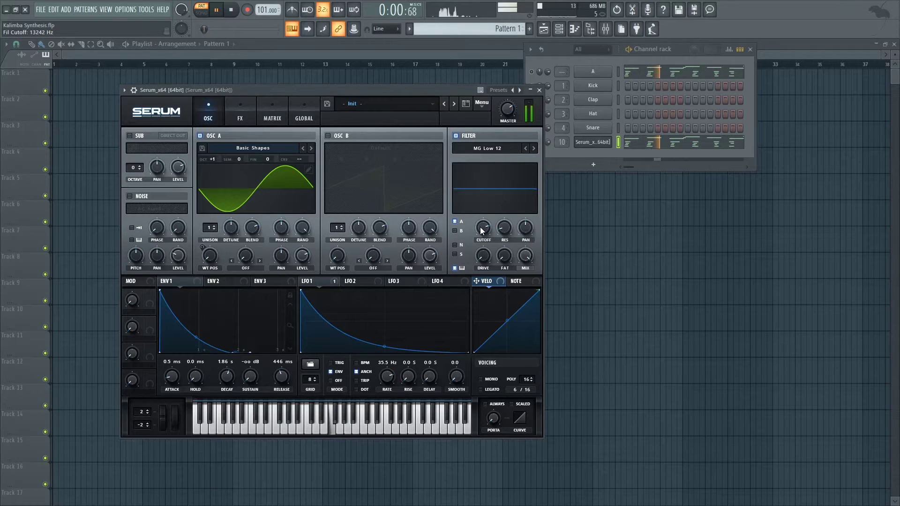
pyautogui.press('space')
pyautogui.click(456, 135)
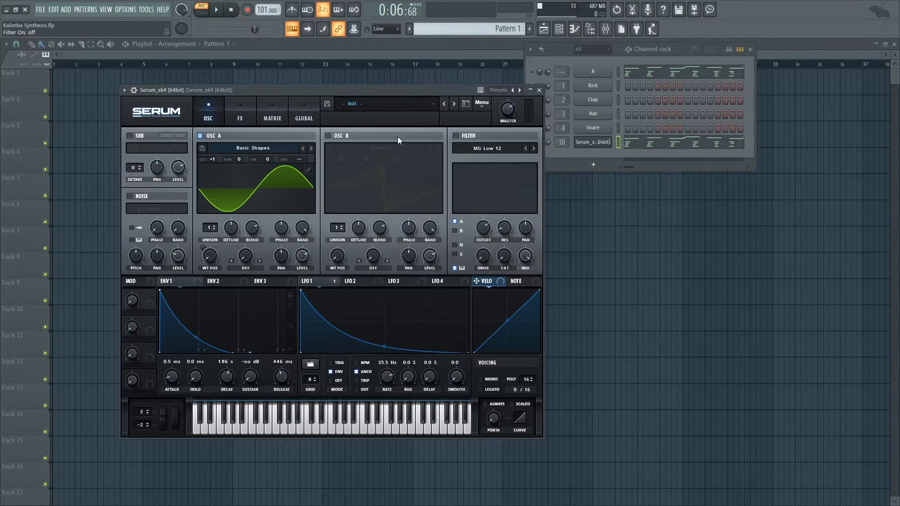
# Step: Enable Serum's Chorus effect with its mix turned down, audition it, and return to the oscillators
pyautogui.click(240, 110)
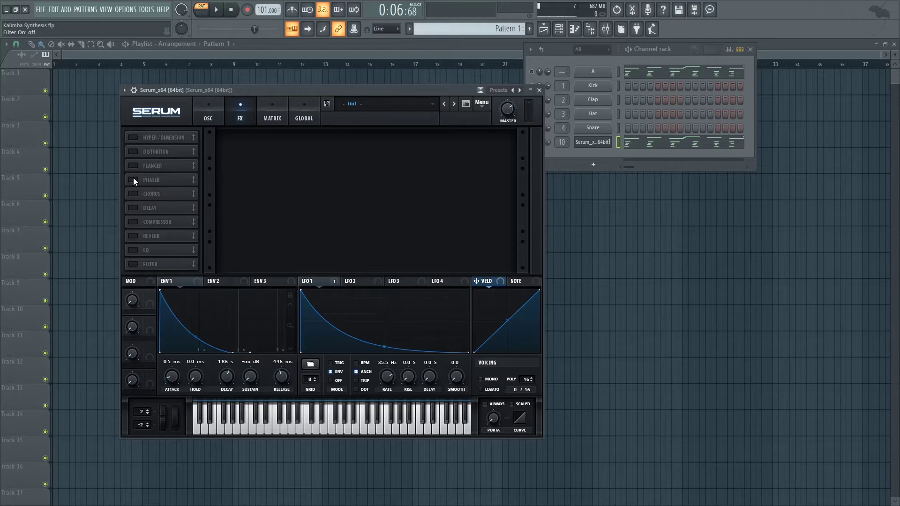
pyautogui.click(133, 193)
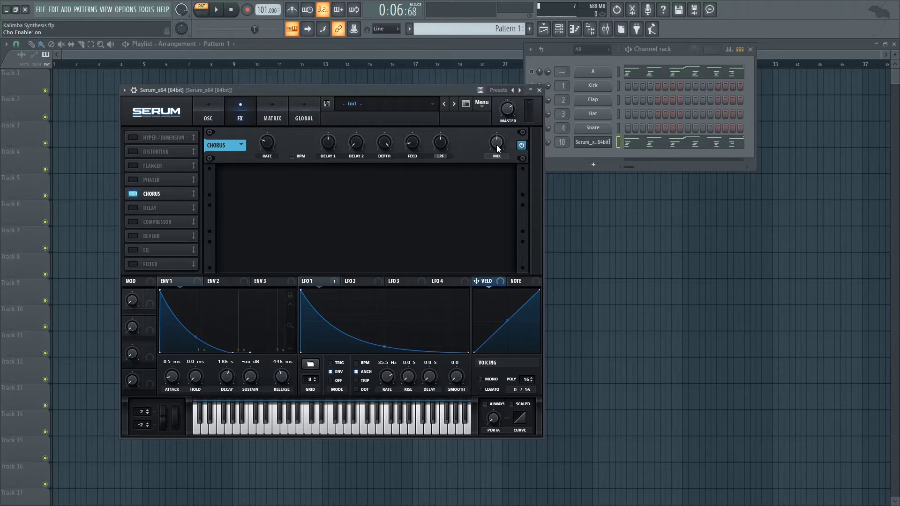
pyautogui.moveTo(496, 145); pyautogui.dragTo(494, 152)
pyautogui.press('space')
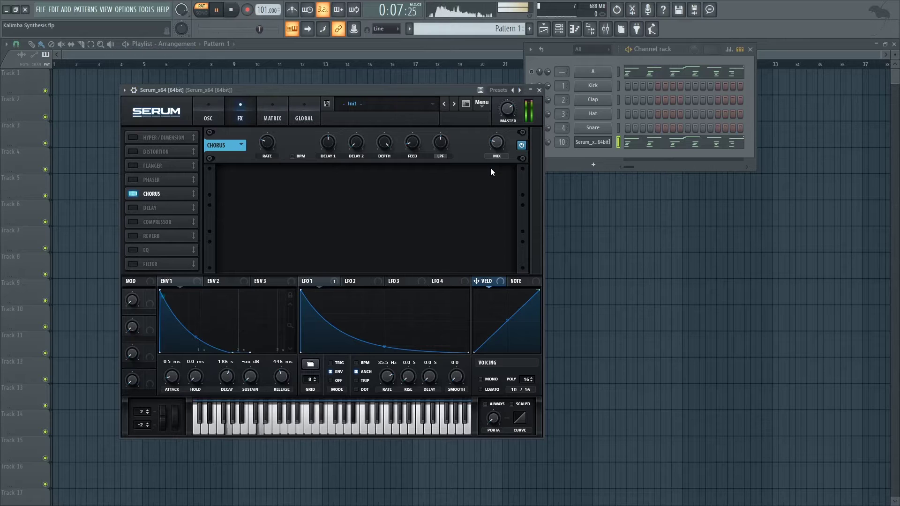
pyautogui.press('space')
pyautogui.click(212, 115)
# Step: Route LFO 2 to oscillator A's fine tuning as vibrato with depth about 20
pyautogui.click(358, 282)
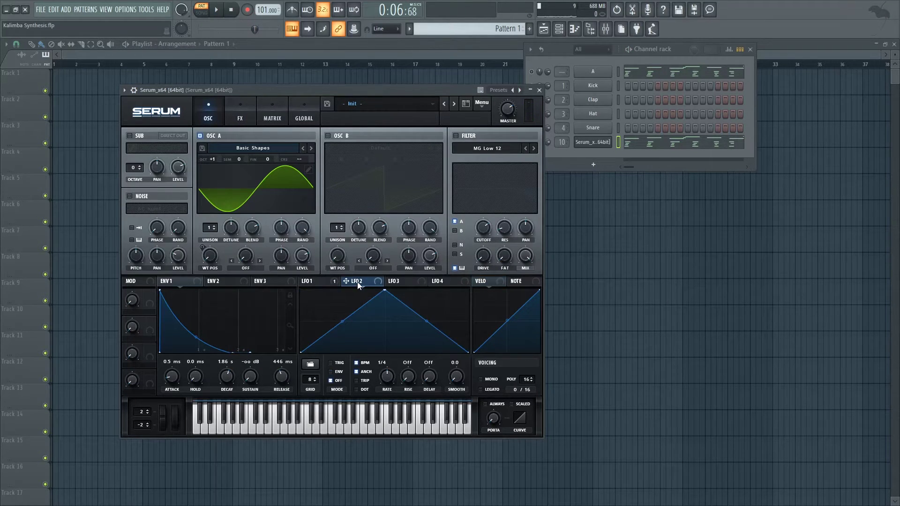
pyautogui.moveTo(357, 282); pyautogui.dragTo(291, 206)
pyautogui.moveTo(271, 160); pyautogui.dragTo(274, 174)
pyautogui.scroll(-3, 387, 376)
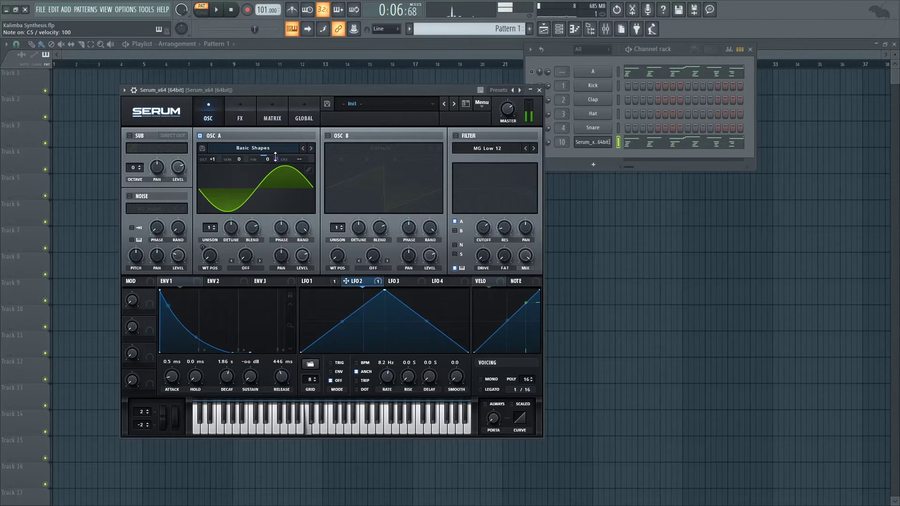
pyautogui.moveTo(275, 162); pyautogui.dragTo(277, 160)
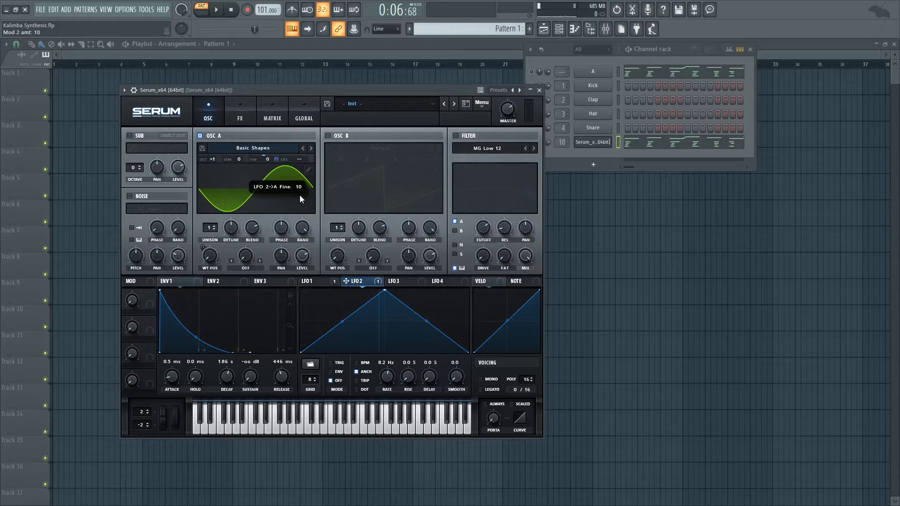
# Step: Route LFO 3 to oscillator A's level as a free-running 8.7 Hz tremolo with reduced depth
pyautogui.click(402, 283)
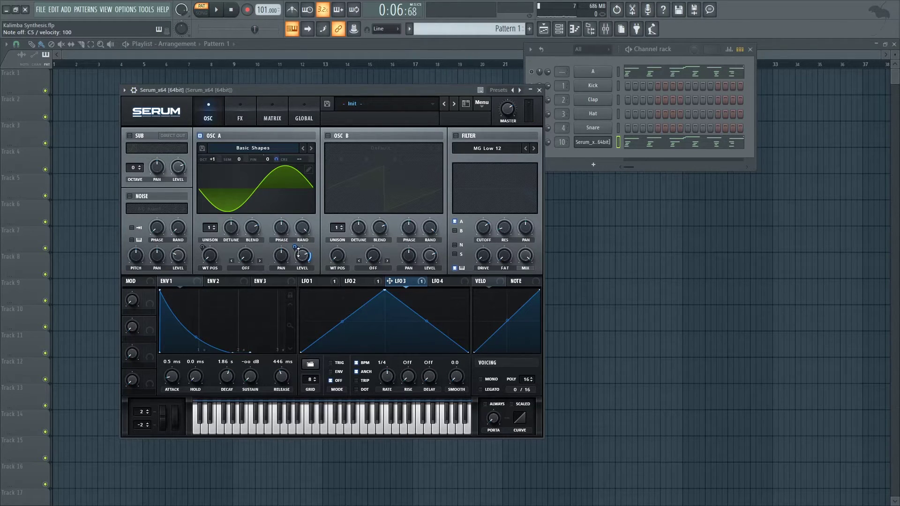
pyautogui.moveTo(296, 249); pyautogui.dragTo(296, 247)
pyautogui.click(363, 361)
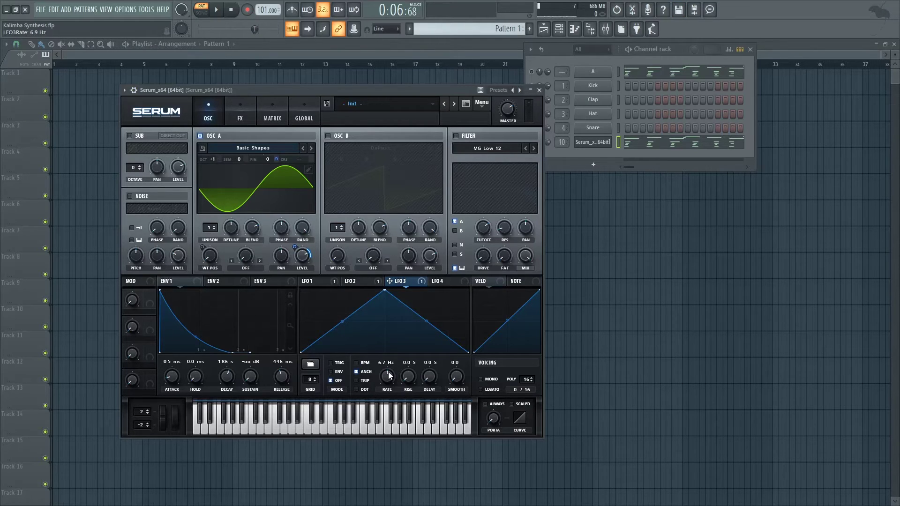
pyautogui.moveTo(389, 375); pyautogui.dragTo(389, 371)
pyautogui.press('space')
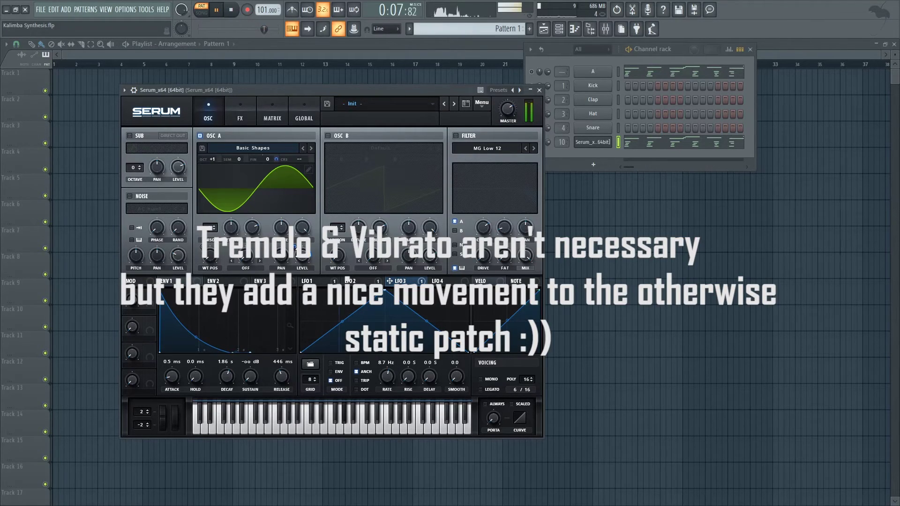
pyautogui.moveTo(295, 251); pyautogui.dragTo(297, 257)
pyautogui.press('space')
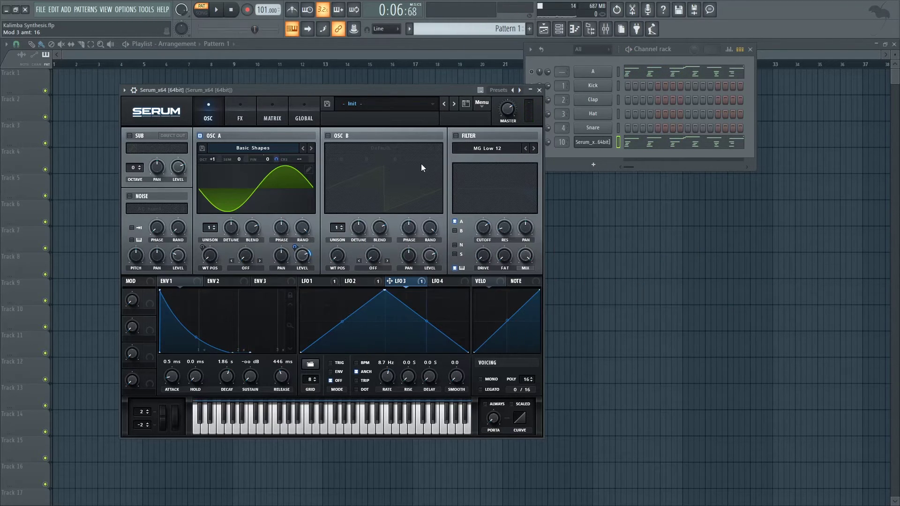
# Step: Open the mixer, arm the Serum track, and bring up its Fruity Convolver window
pyautogui.click(605, 29)
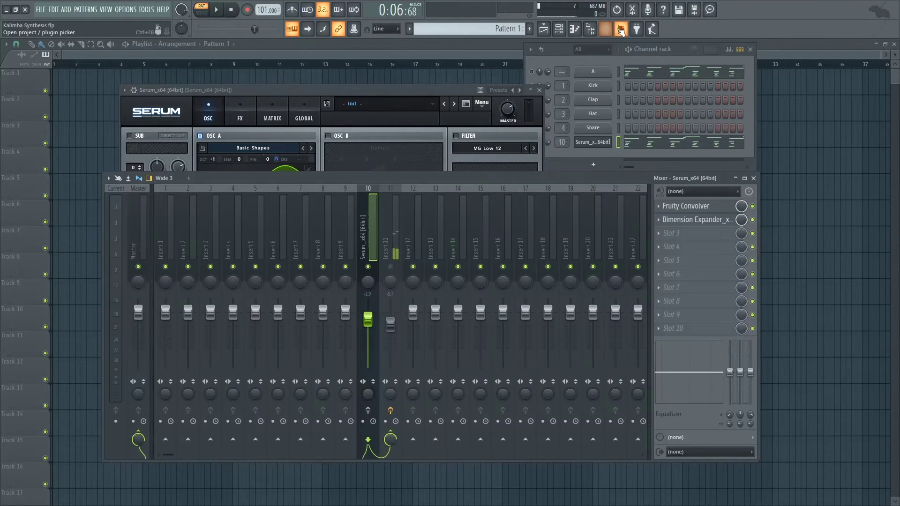
pyautogui.click(368, 411)
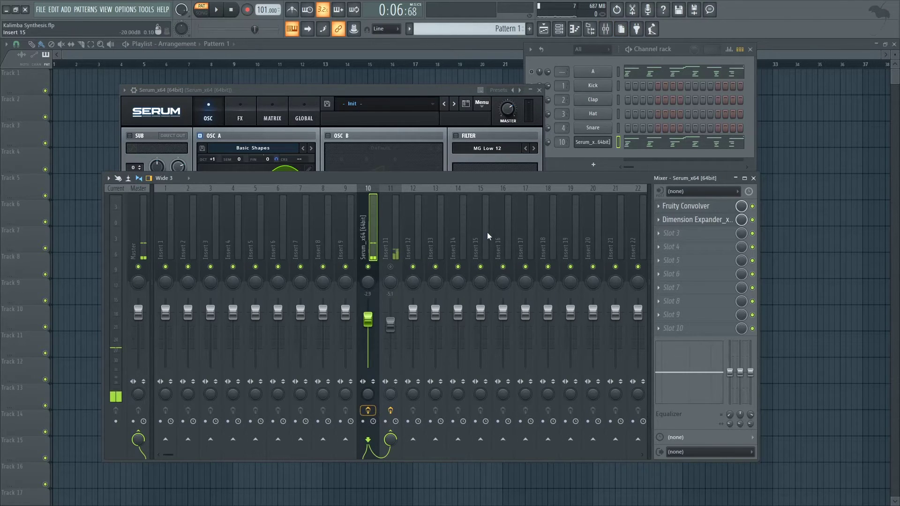
pyautogui.click(686, 206)
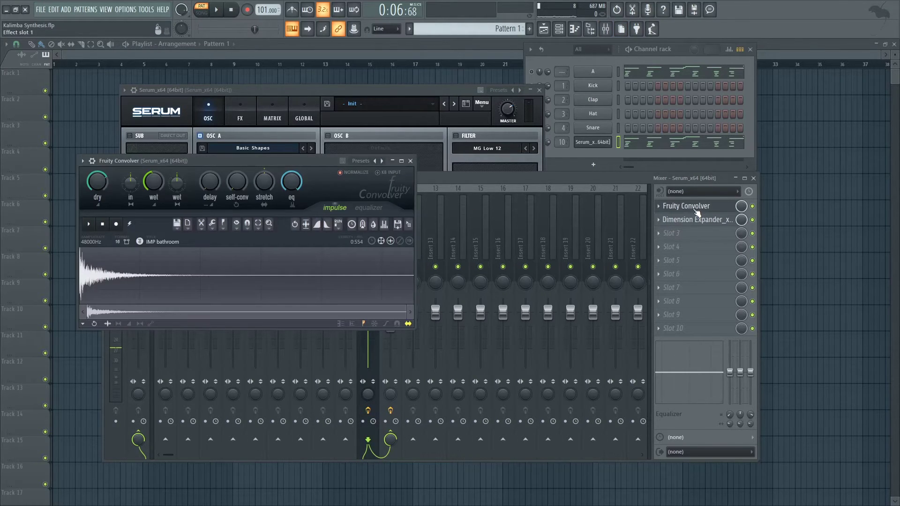
pyautogui.moveTo(224, 168); pyautogui.dragTo(297, 160)
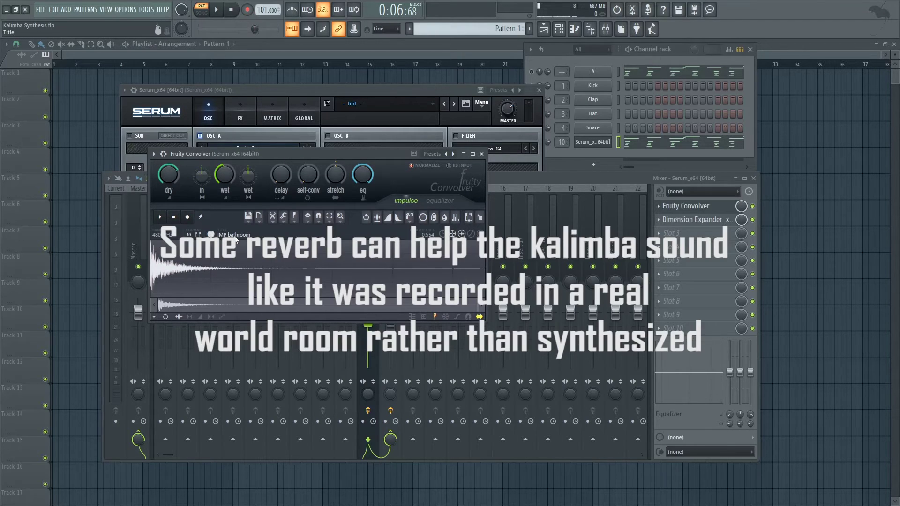
# Step: Set the convolver's dry level to 72% and play back to hear the bathroom reverb
pyautogui.rightClick(173, 177)
pyautogui.click(198, 281)
pyautogui.press('space')
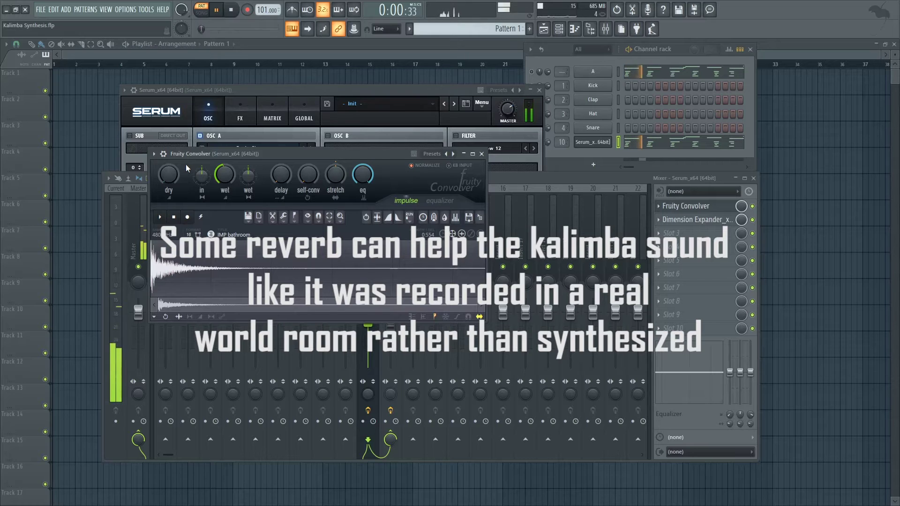
pyautogui.press('space')
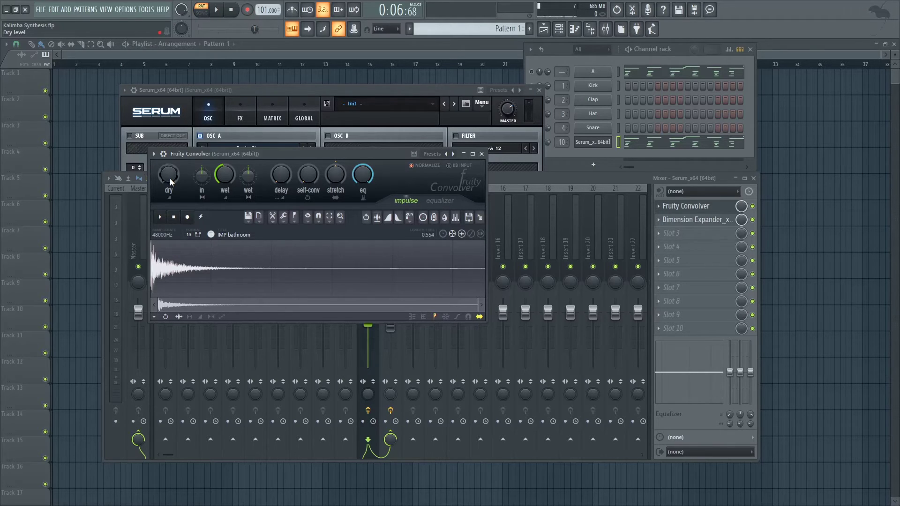
pyautogui.rightClick(170, 182)
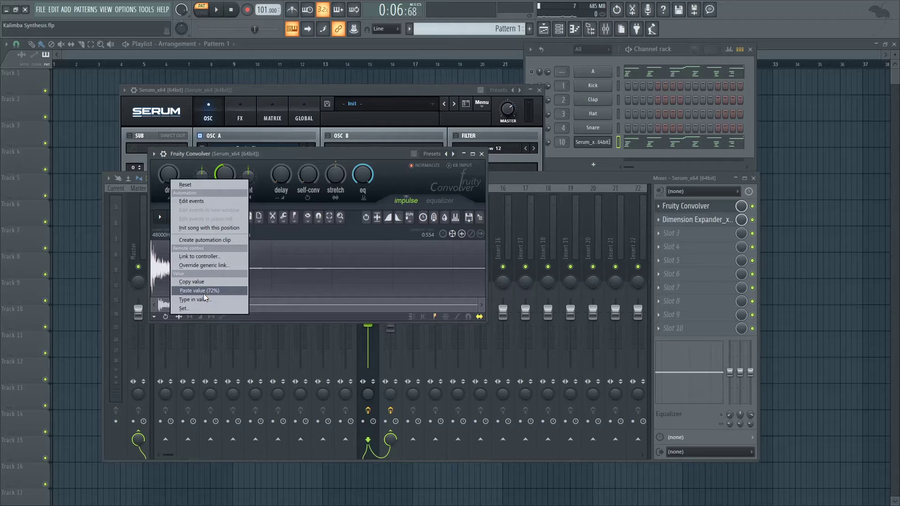
pyautogui.click(204, 292)
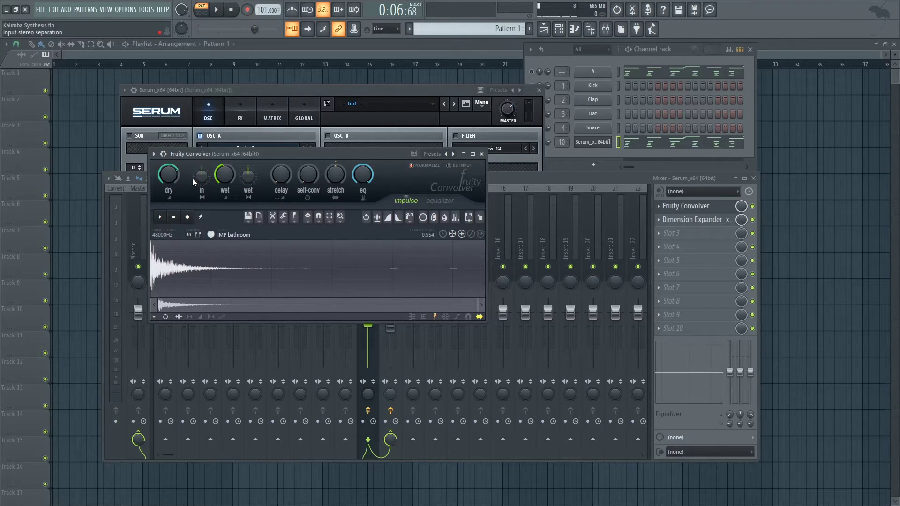
pyautogui.moveTo(279, 154); pyautogui.dragTo(281, 160)
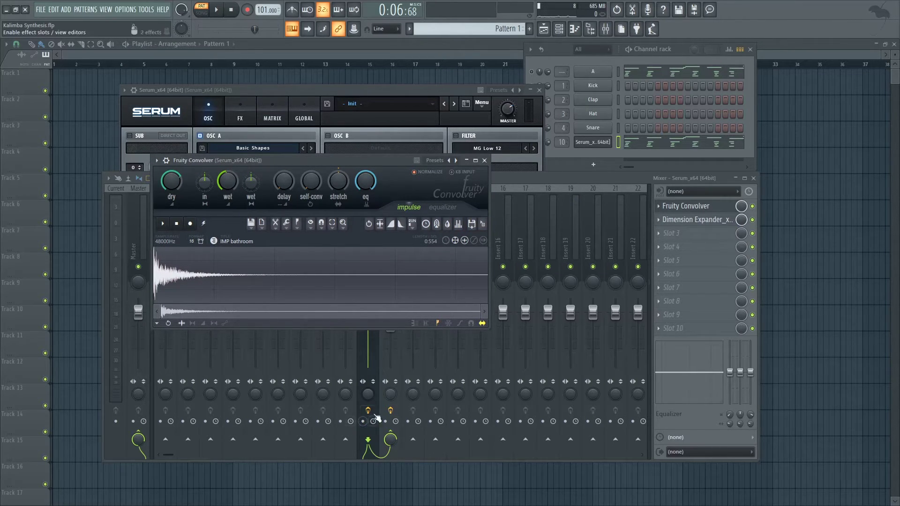
pyautogui.press('space')
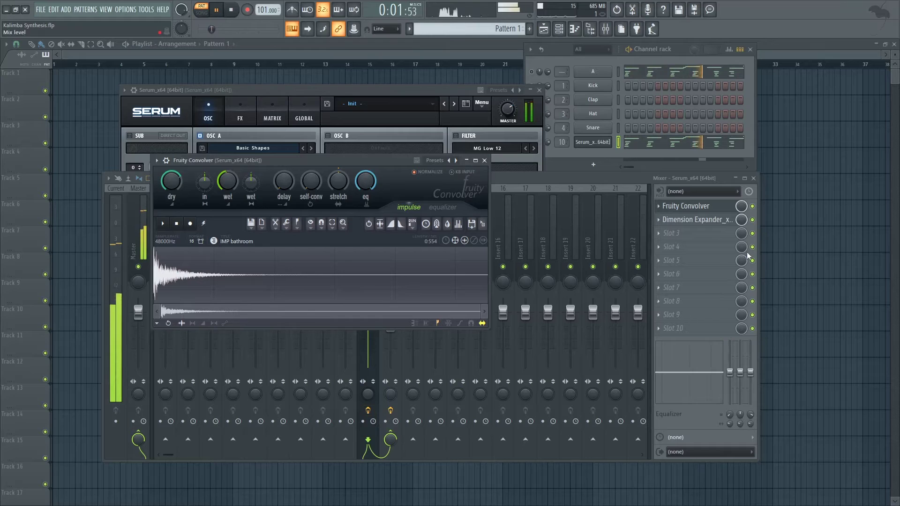
# Step: Stop playback and briefly inspect the Dimension Expander on Serum's insert
pyautogui.press('space')
pyautogui.click(696, 220)
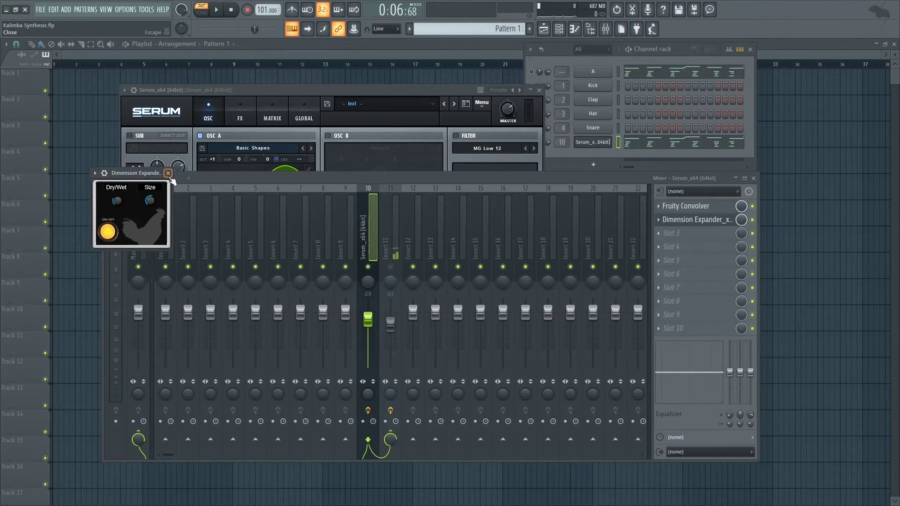
pyautogui.click(168, 173)
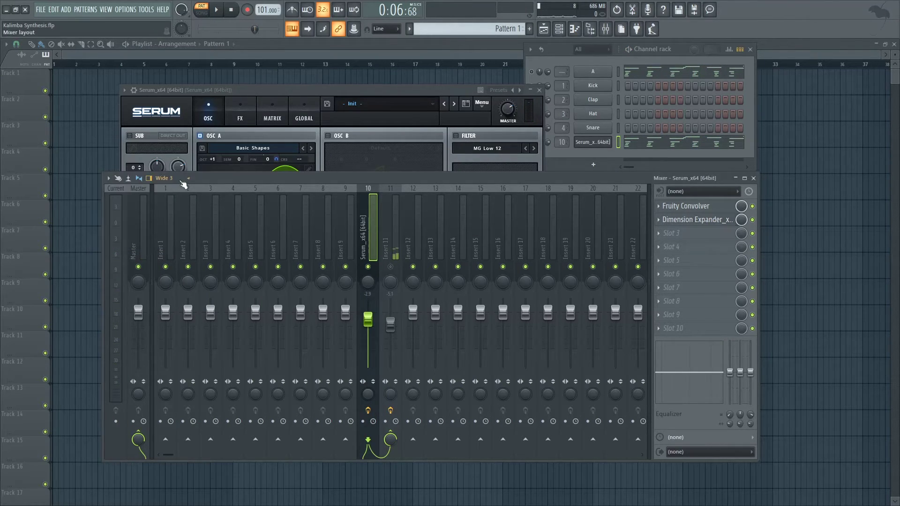
# Step: On insert 11, check the Replika delay, then view the Fruity parametric EQ 2 low-cut curve
pyautogui.click(390, 240)
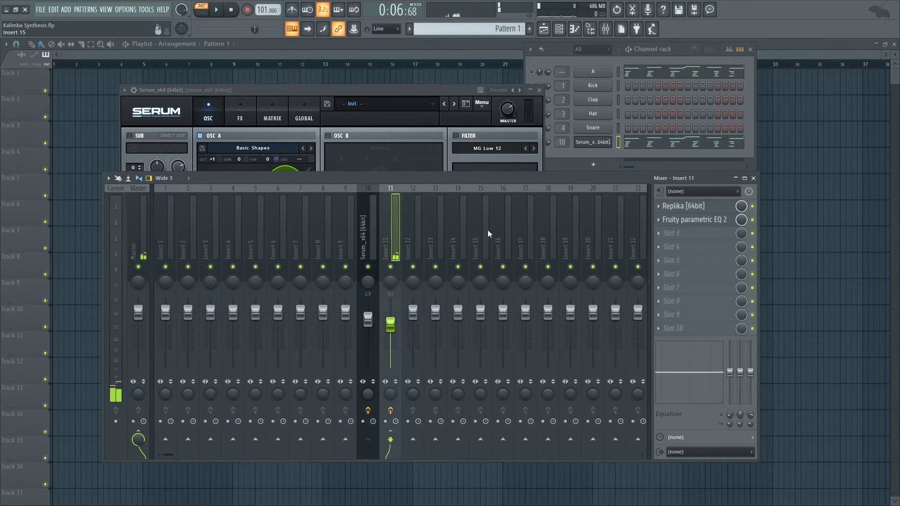
pyautogui.click(693, 206)
pyautogui.moveTo(193, 89); pyautogui.dragTo(209, 86)
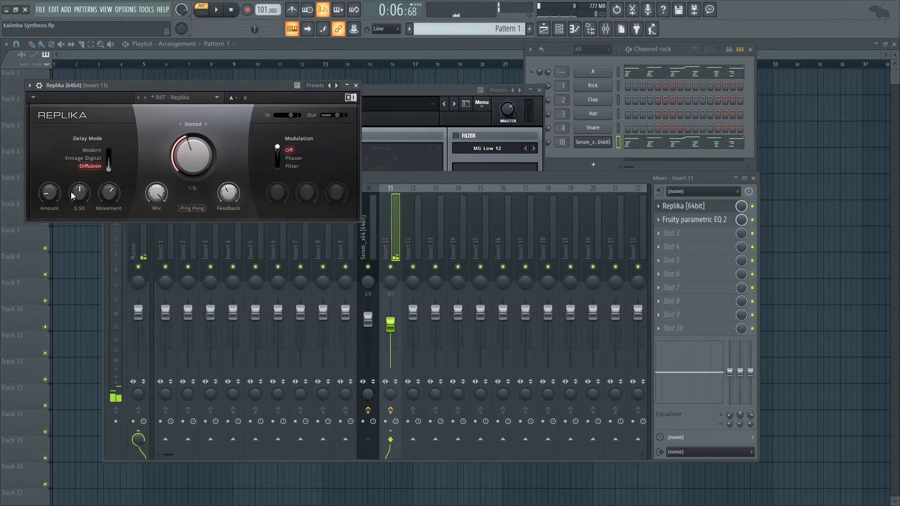
pyautogui.click(356, 85)
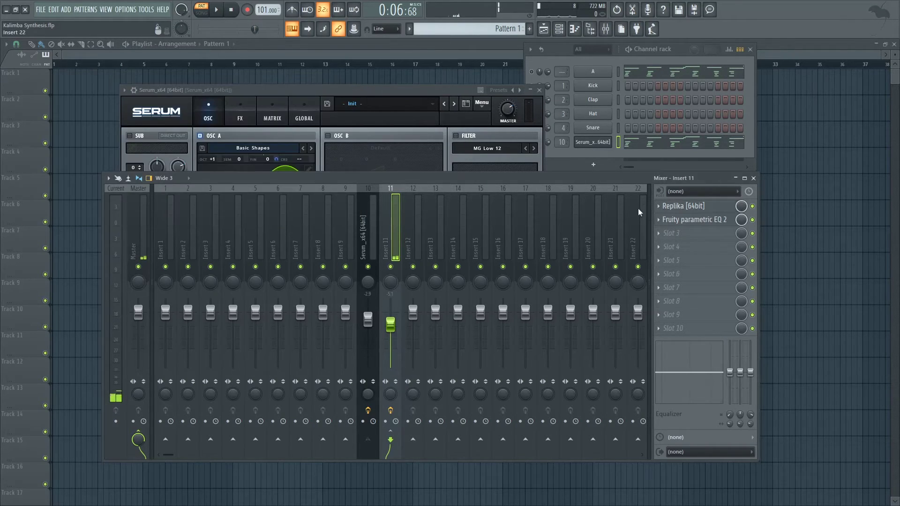
pyautogui.click(693, 219)
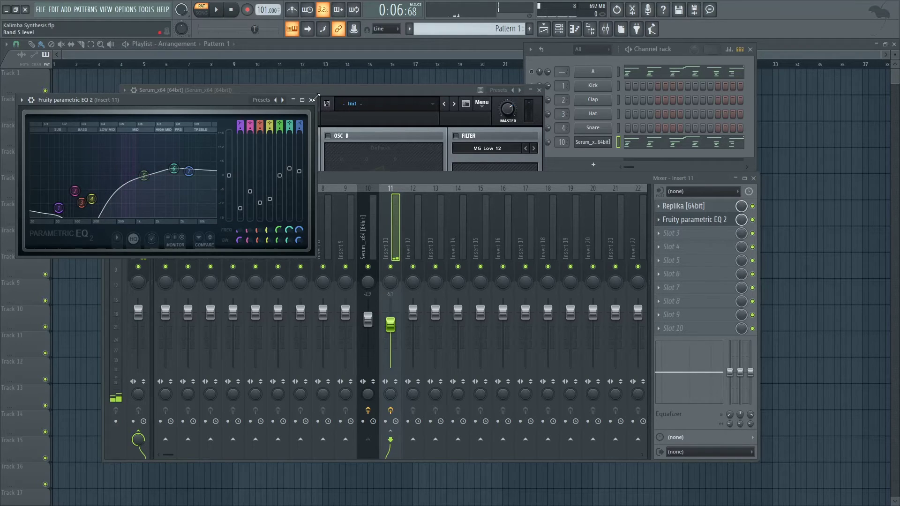
# Step: Close the parametric EQ and Serum windows and return focus to the channel rack
pyautogui.click(311, 100)
pyautogui.click(539, 90)
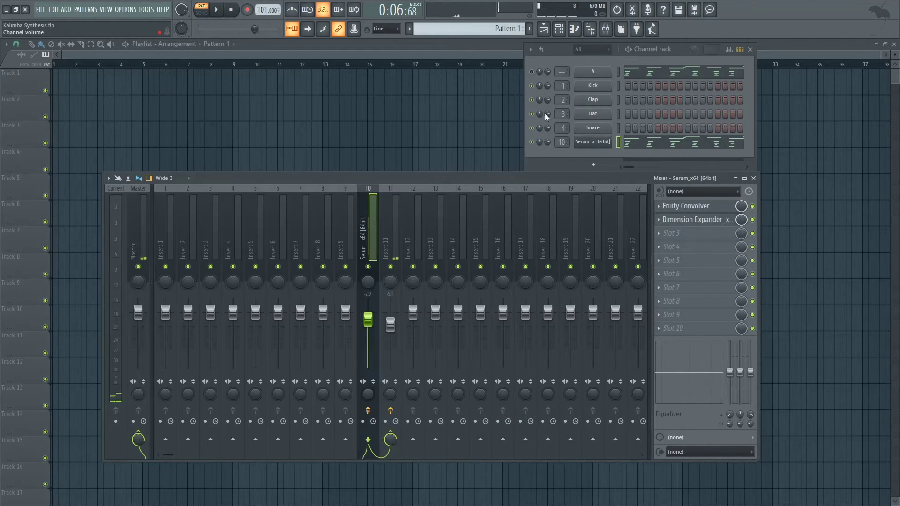
pyautogui.click(539, 155)
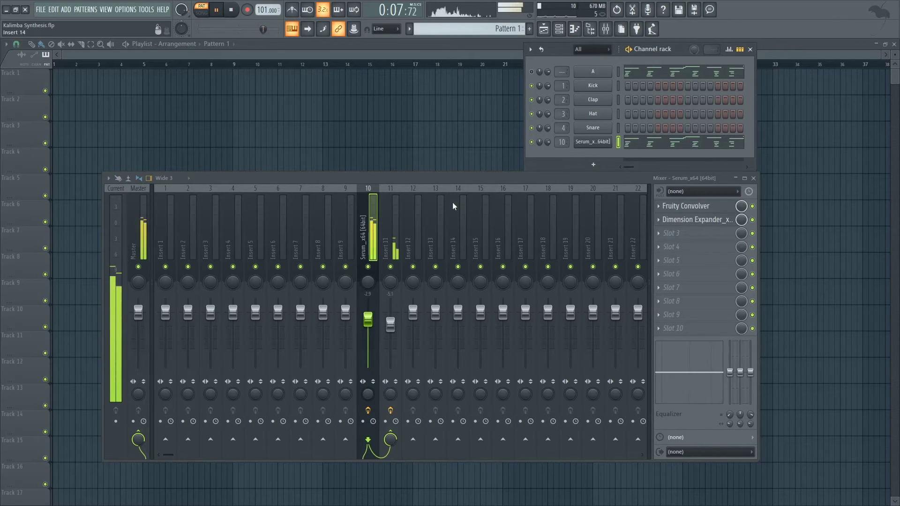
# Step: Toggle Serum's Master send off and back on, mute insert 11's delay return, and stop playback
pyautogui.click(138, 439)
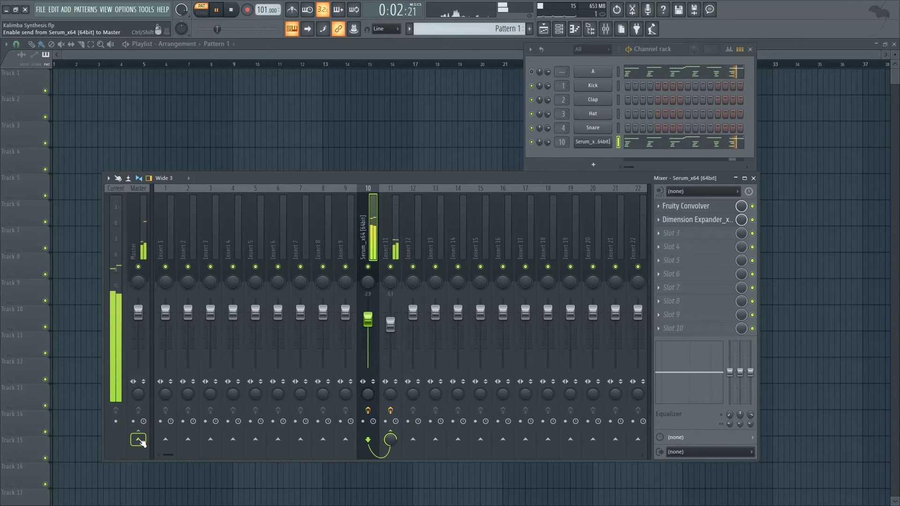
pyautogui.click(139, 440)
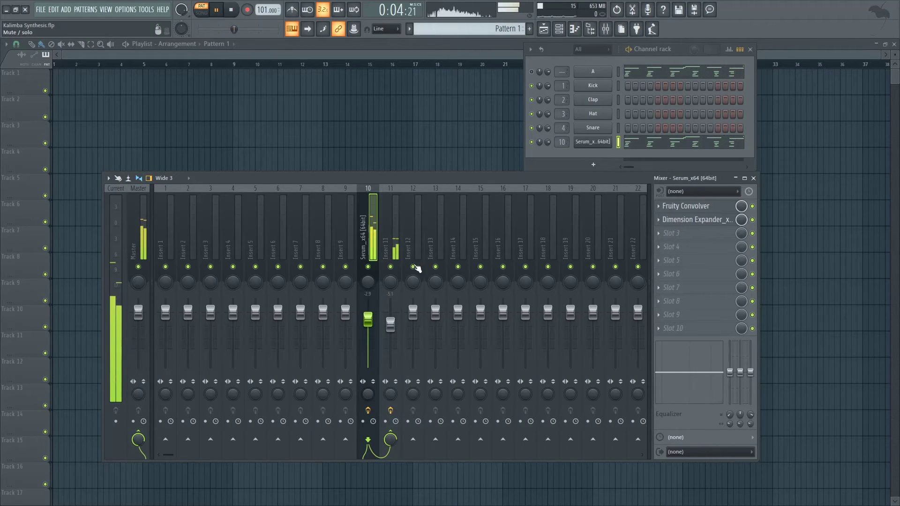
pyautogui.click(391, 266)
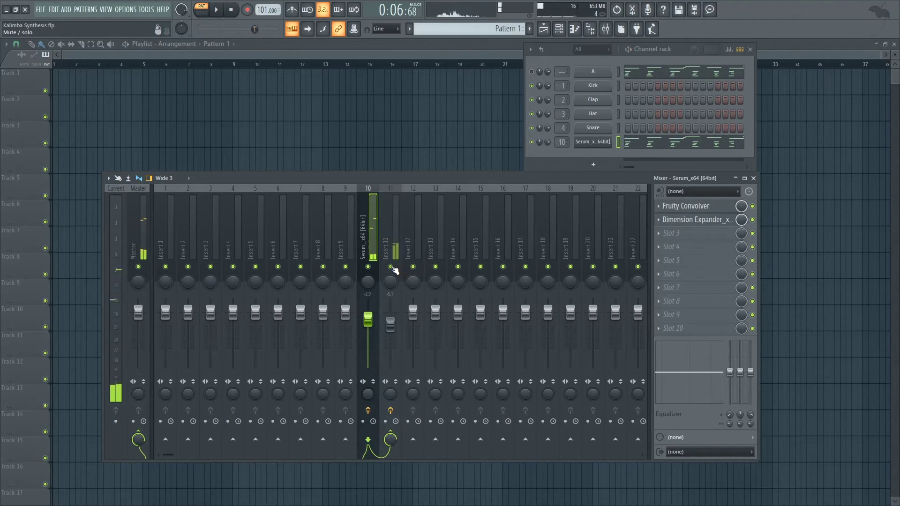
pyautogui.click(231, 10)
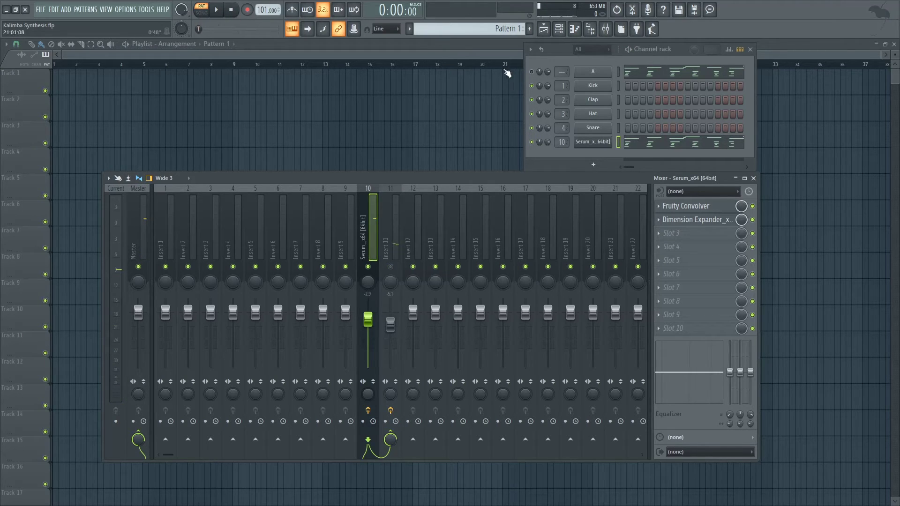
# Step: Open Serum's piano roll, zoom to about two bars, and play Pattern 1's strummed chords
pyautogui.click(628, 143)
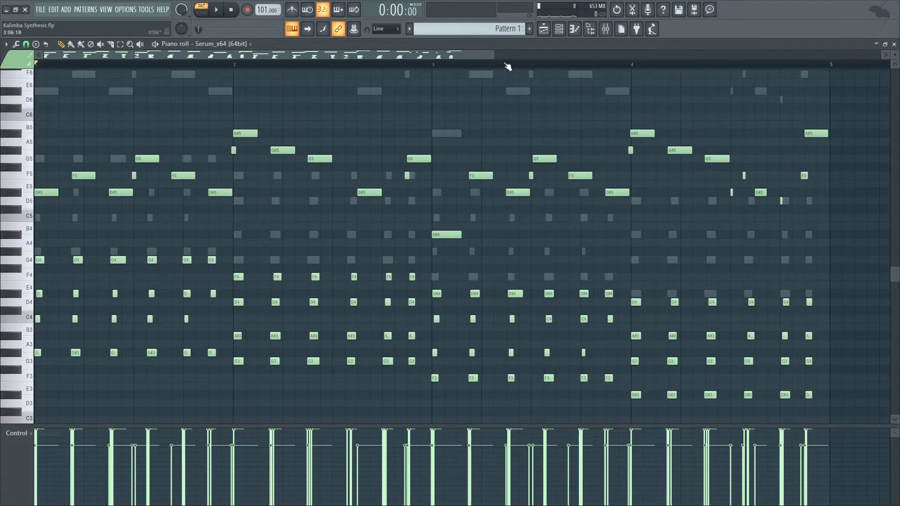
pyautogui.moveTo(500, 55); pyautogui.dragTo(101, 237)
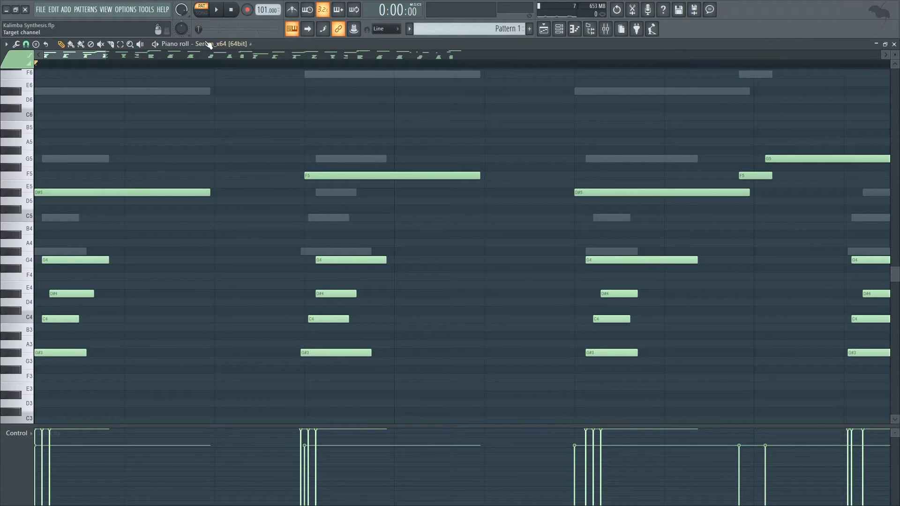
pyautogui.moveTo(106, 57); pyautogui.dragTo(248, 58)
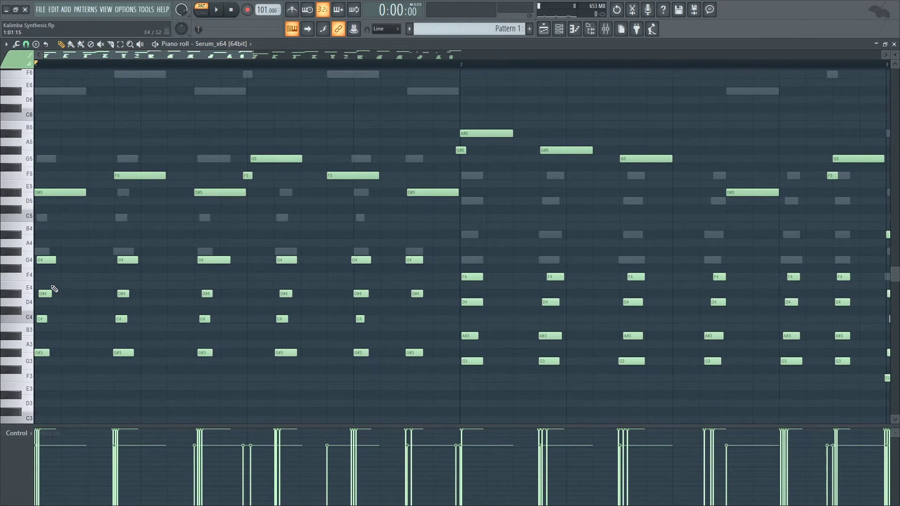
pyautogui.press('space')
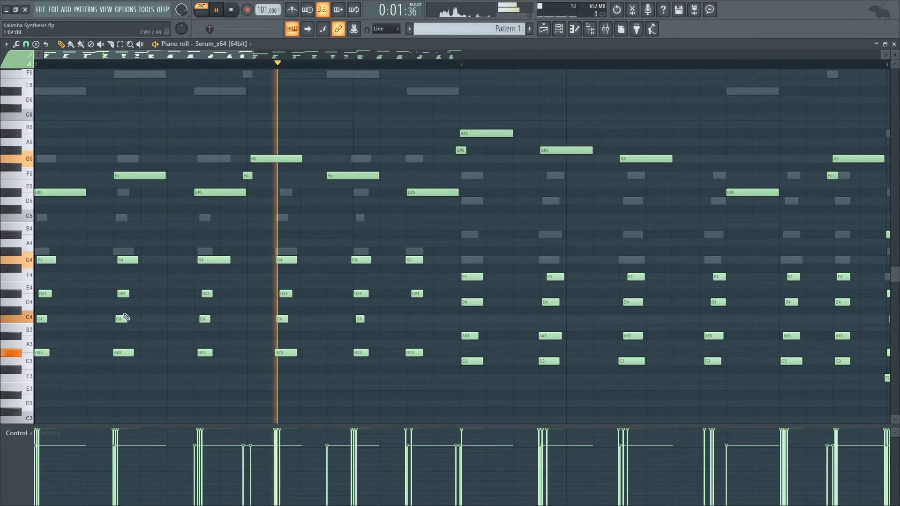
pyautogui.press('space')
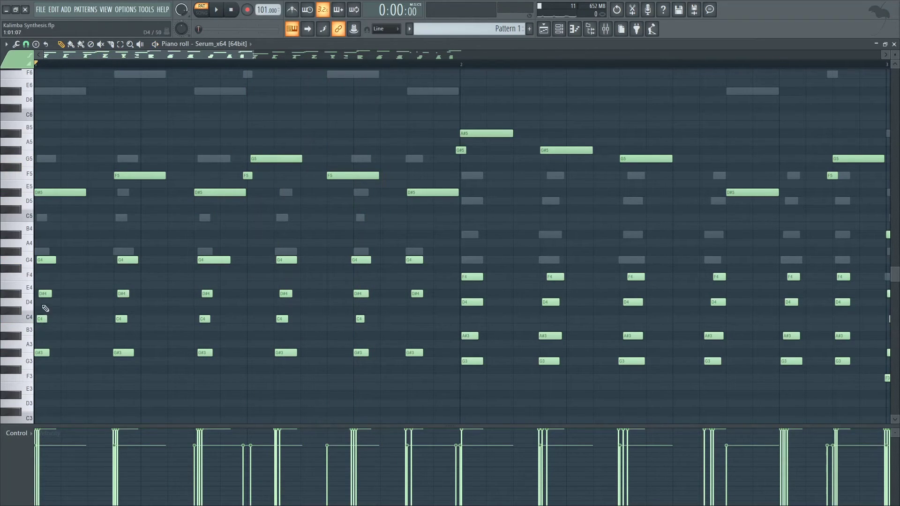
# Step: Zoom out to bars 1–4 and play from just before bar 2
pyautogui.moveTo(254, 55); pyautogui.dragTo(274, 60)
pyautogui.click(267, 64)
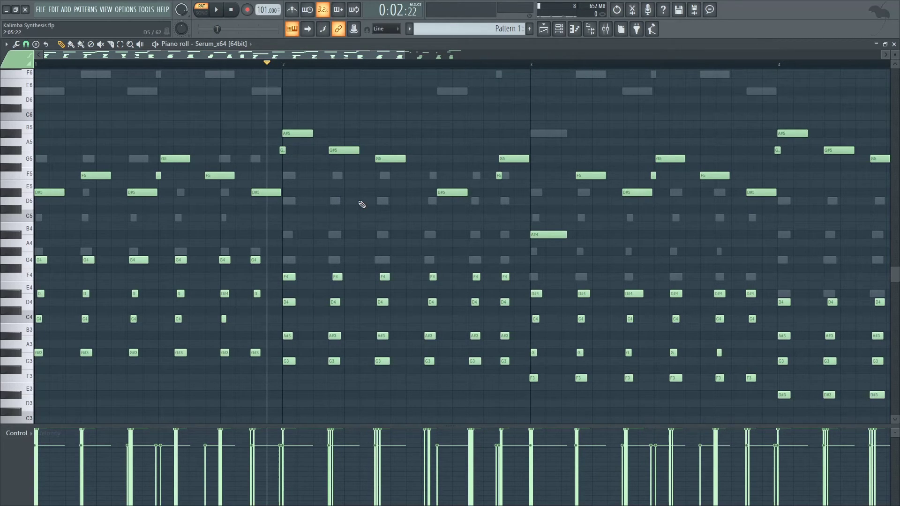
pyautogui.press('space')
pyautogui.press('space')
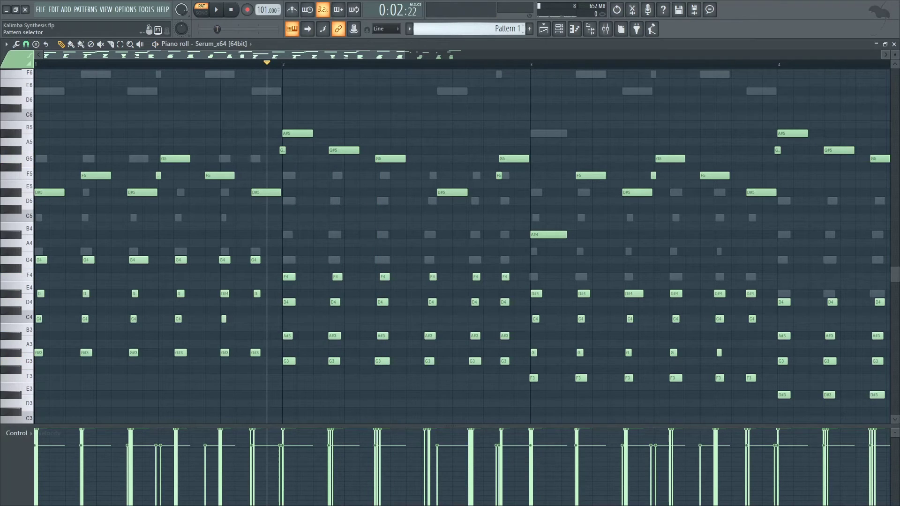
# Step: Play unstrummed Pattern 2, then strummed Pattern 1 for comparison
pyautogui.scroll(-1, 469, 29)
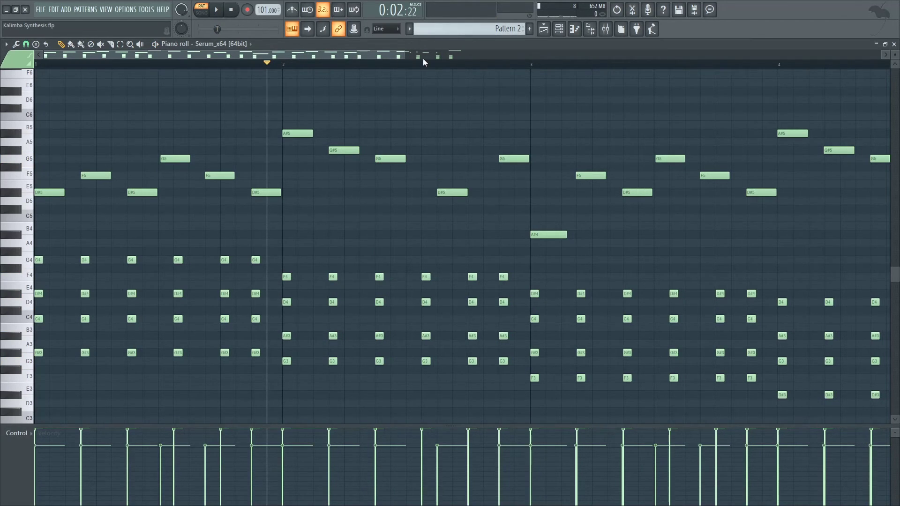
pyautogui.moveTo(409, 57); pyautogui.dragTo(111, 100)
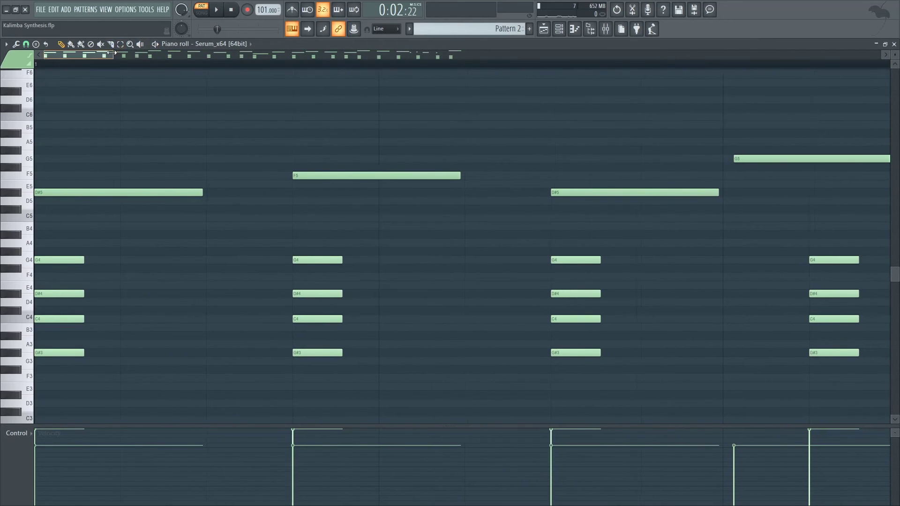
pyautogui.scroll(-5, 114, 55)
pyautogui.press('space')
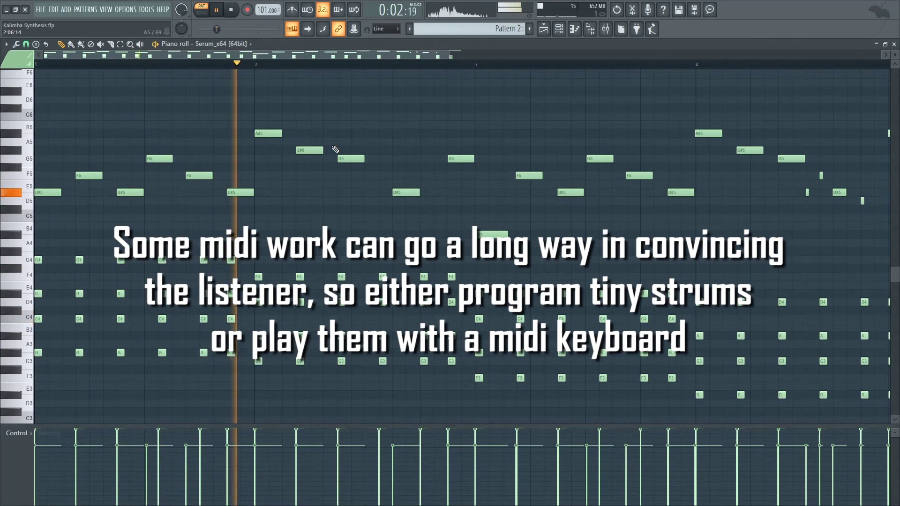
pyautogui.press('space')
pyautogui.scroll(1, 490, 33)
pyautogui.press('space')
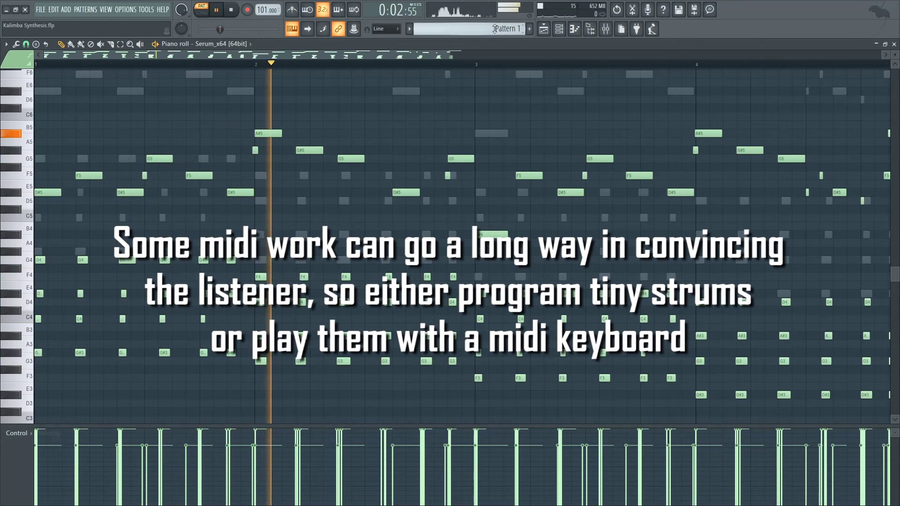
pyautogui.scroll(-1, 490, 33)
pyautogui.press('space')
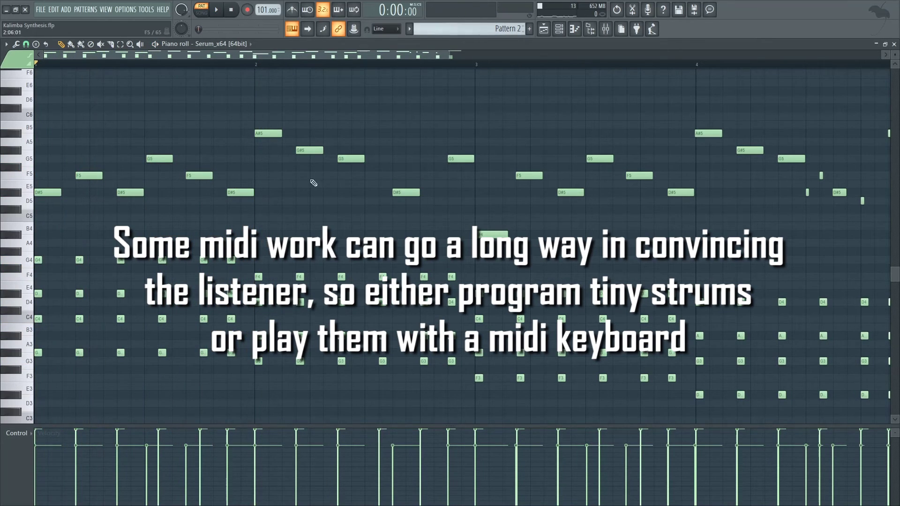
# Step: Zoom into Pattern 1's first-bar chords, audition G5, and close the piano roll
pyautogui.moveTo(450, 51); pyautogui.dragTo(214, 181)
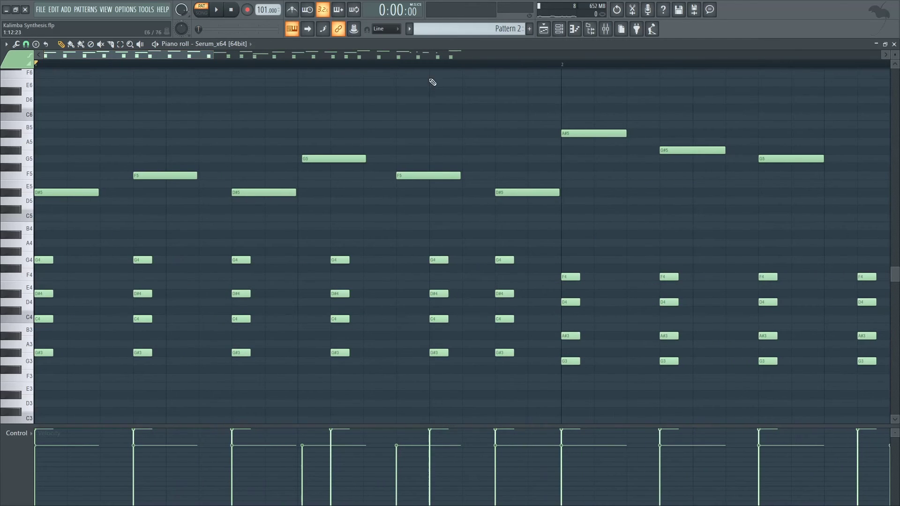
pyautogui.scroll(-1, 477, 29)
pyautogui.scroll(1, 305, 201)
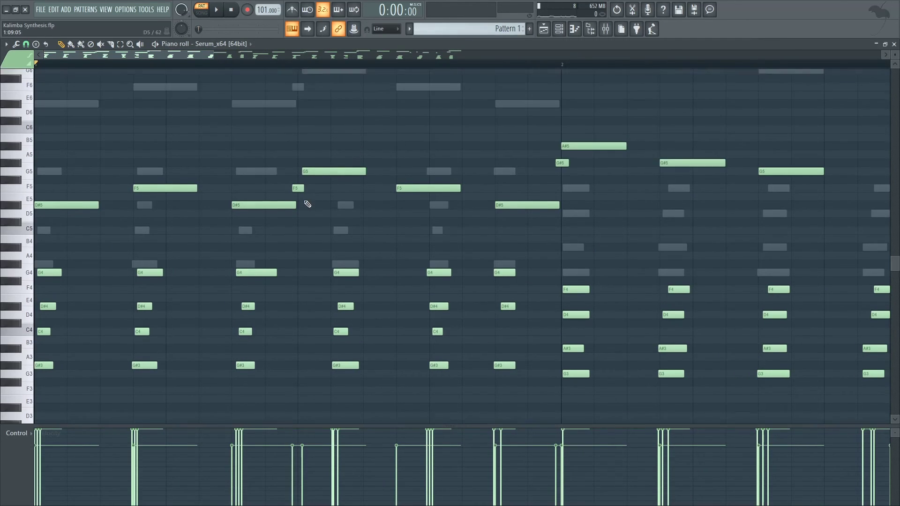
pyautogui.click(312, 186)
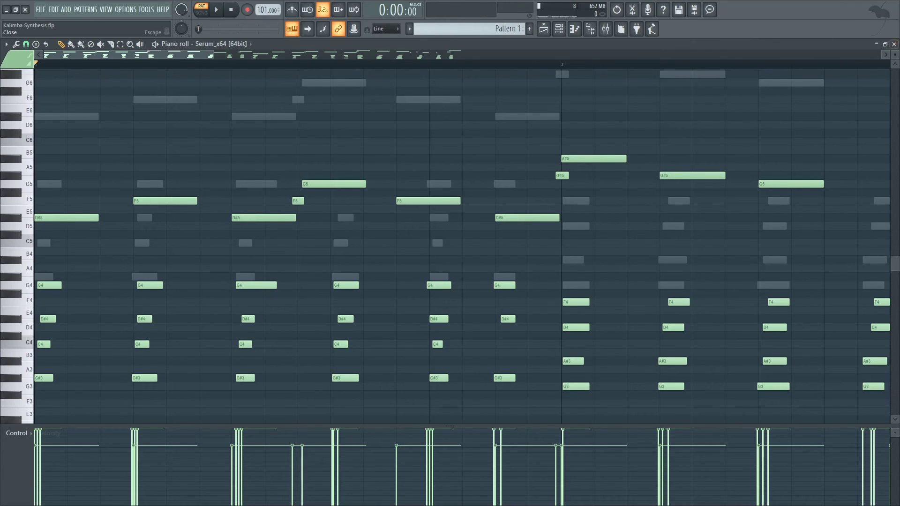
pyautogui.click(895, 44)
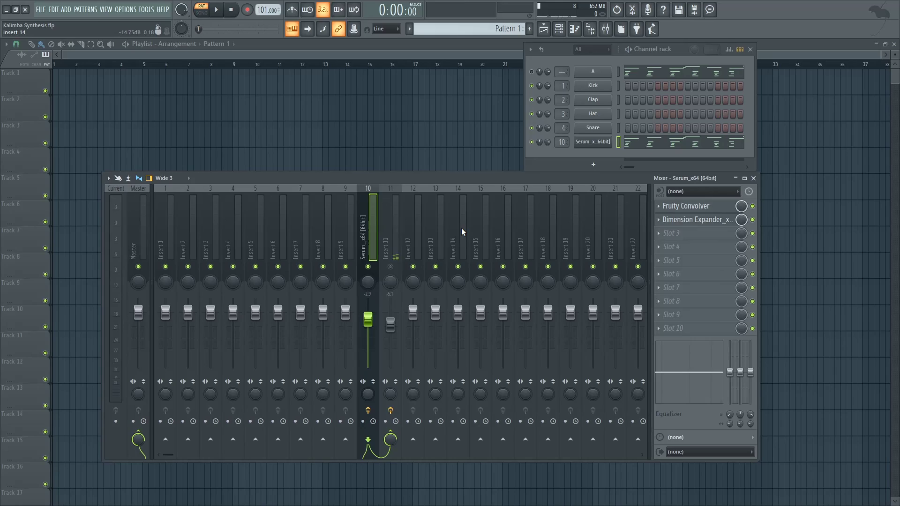